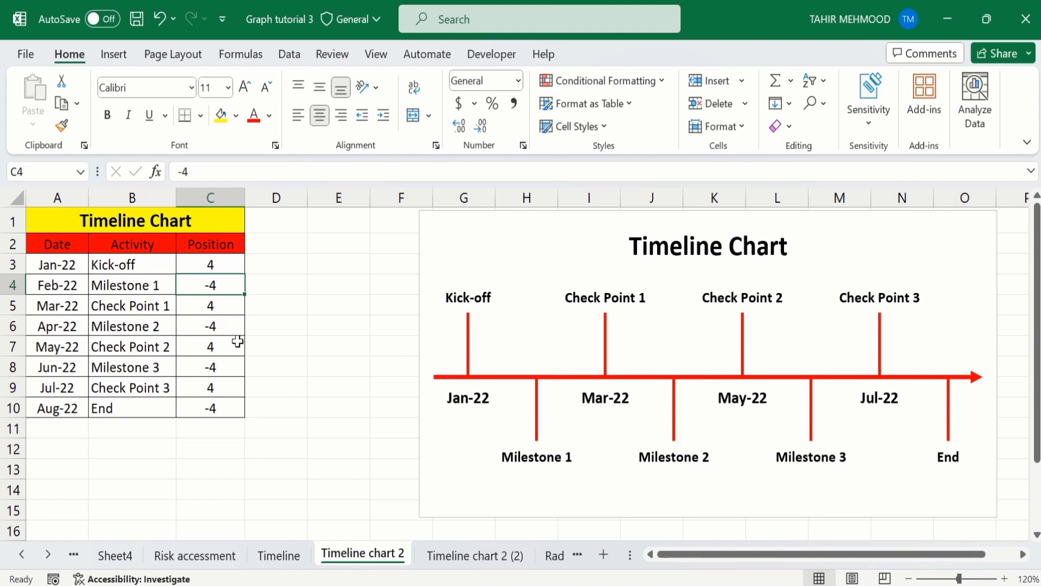
Step: Set the Kick-off position in cell C3 to 6 in the finished timeline example
left_click(220, 265)
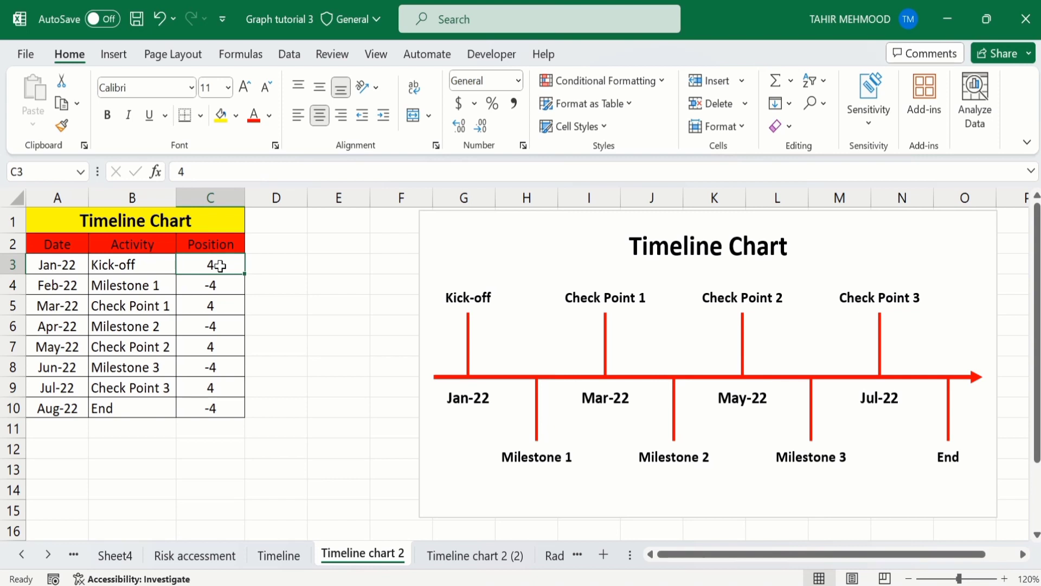
type("6")
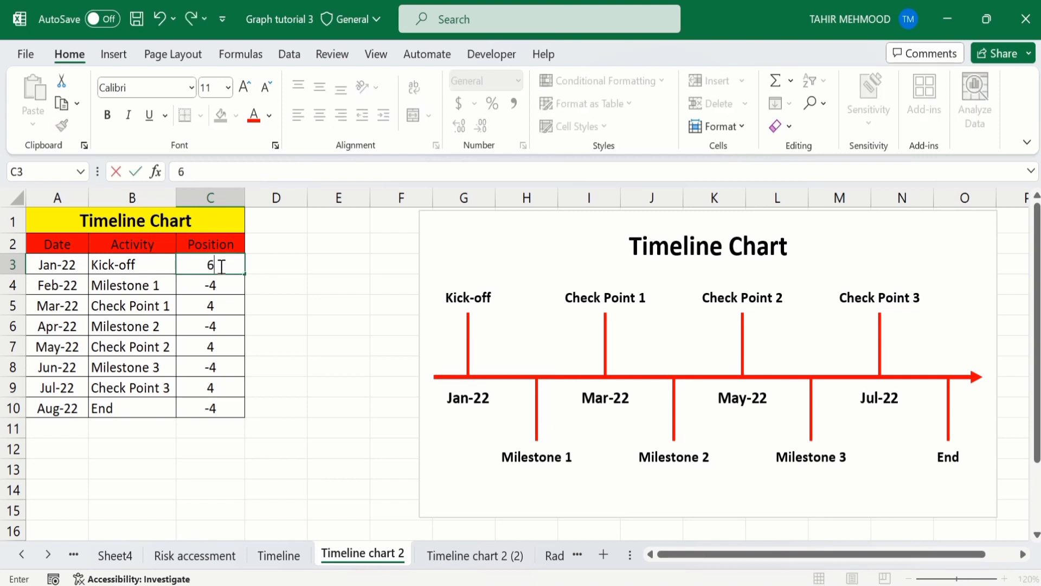
key("Return")
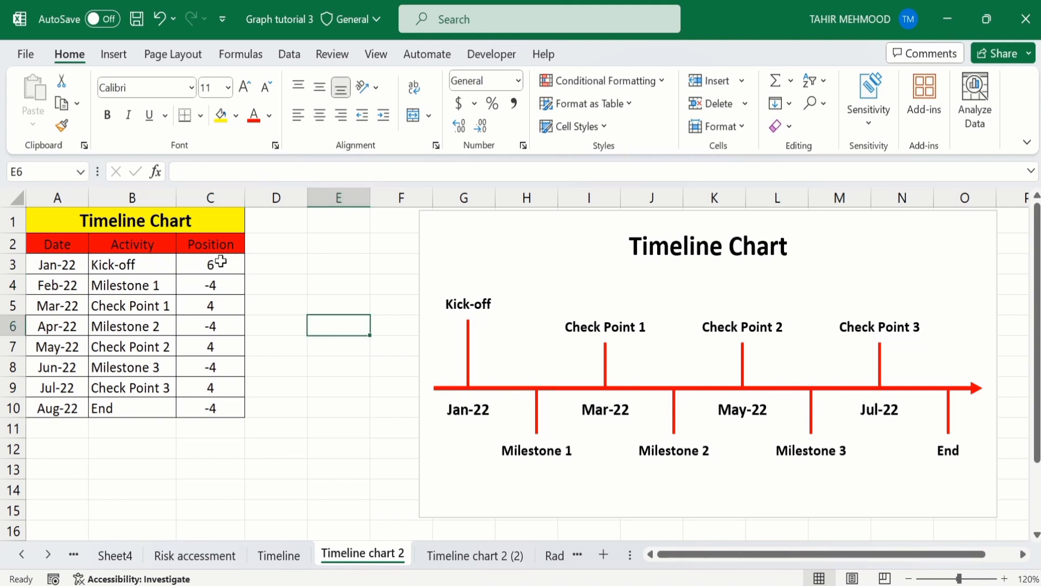
Step: Set the Kick-off position in cell C3 back to 4
left_click(220, 262)
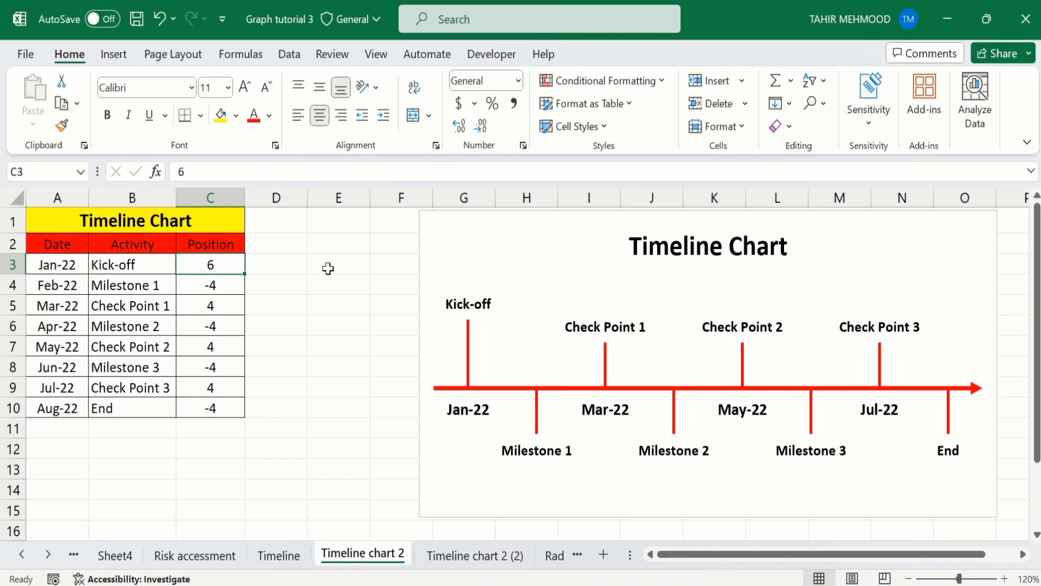
type("4")
key("Return")
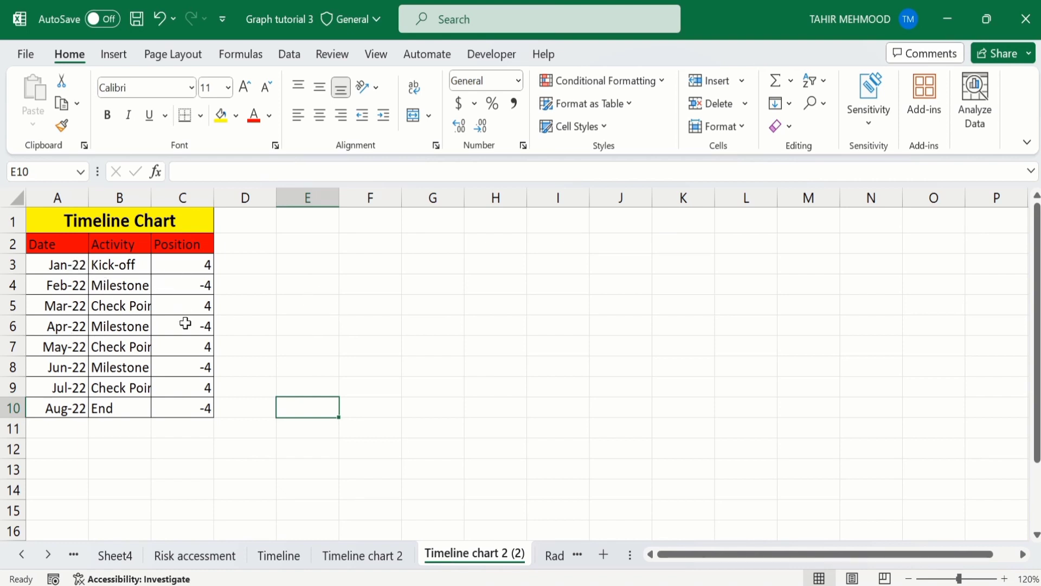
Step: Try inserting a clustered column chart from the dates in A3:A10 and the positions in C3:C10
left_click(60, 265)
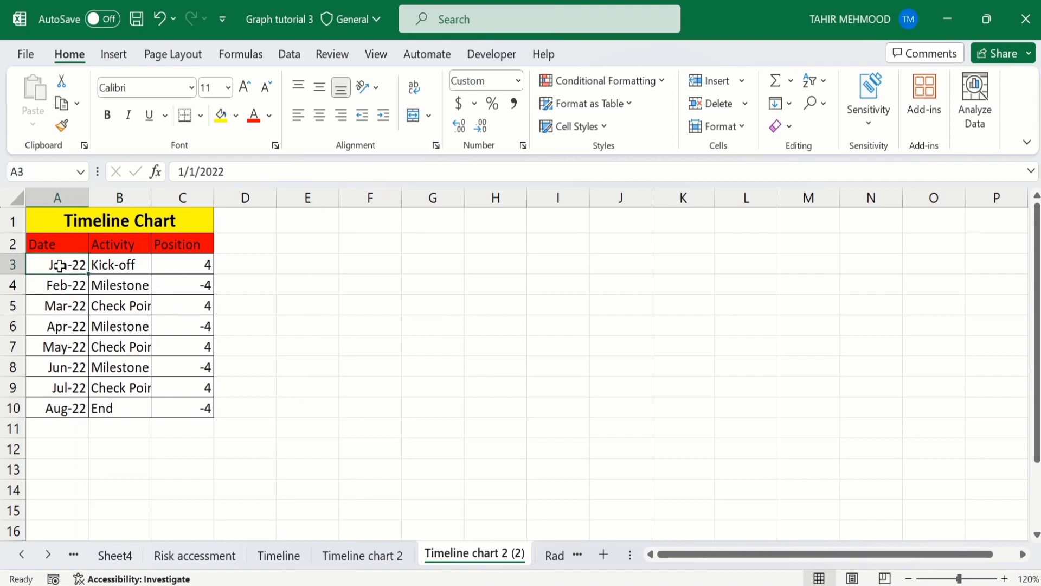
left_click_drag(59, 266, 68, 404)
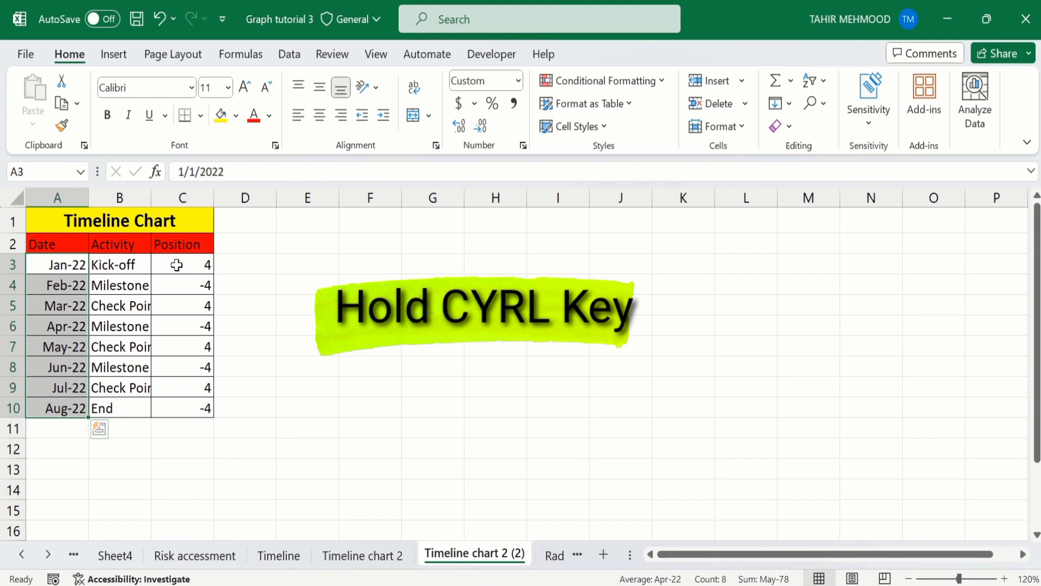
left_click_drag(176, 264, 184, 408)
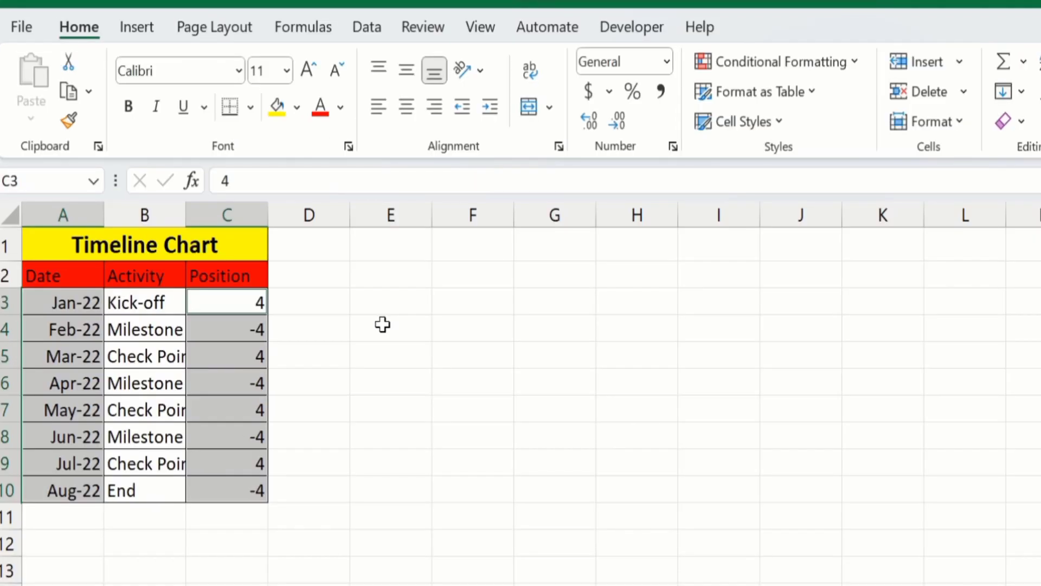
left_click(138, 33)
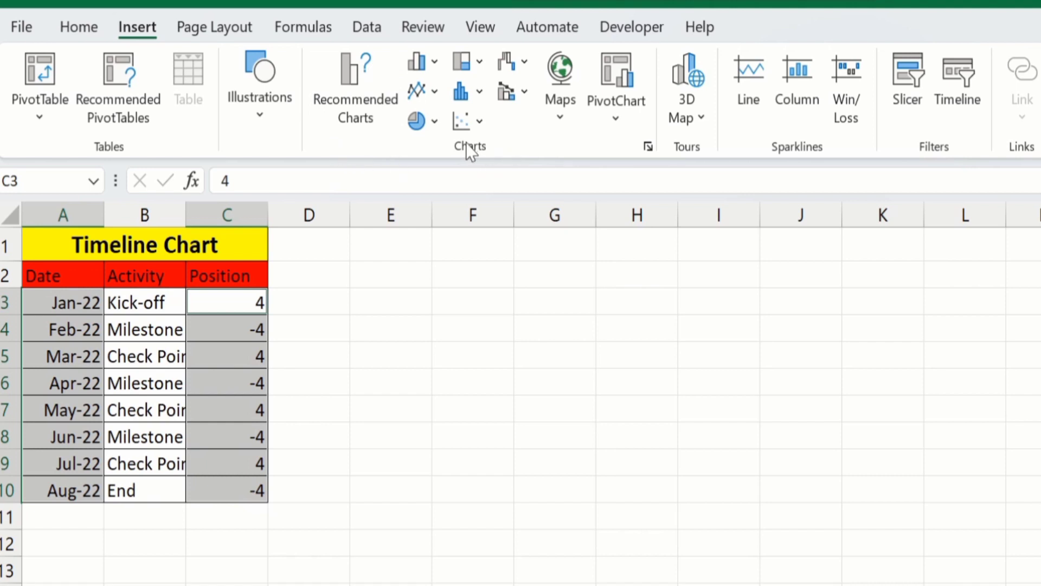
left_click(434, 58)
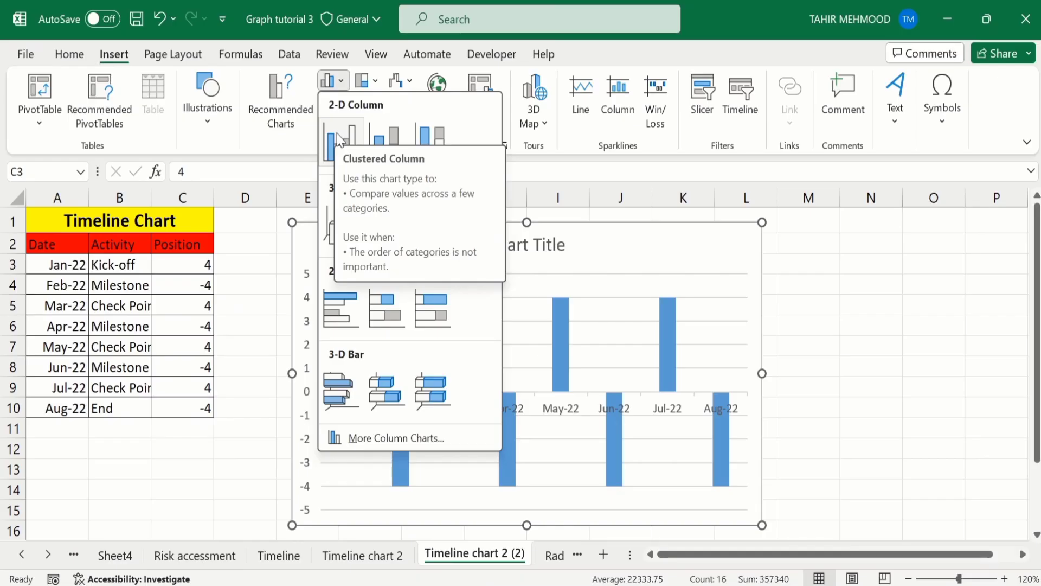
left_click(339, 140)
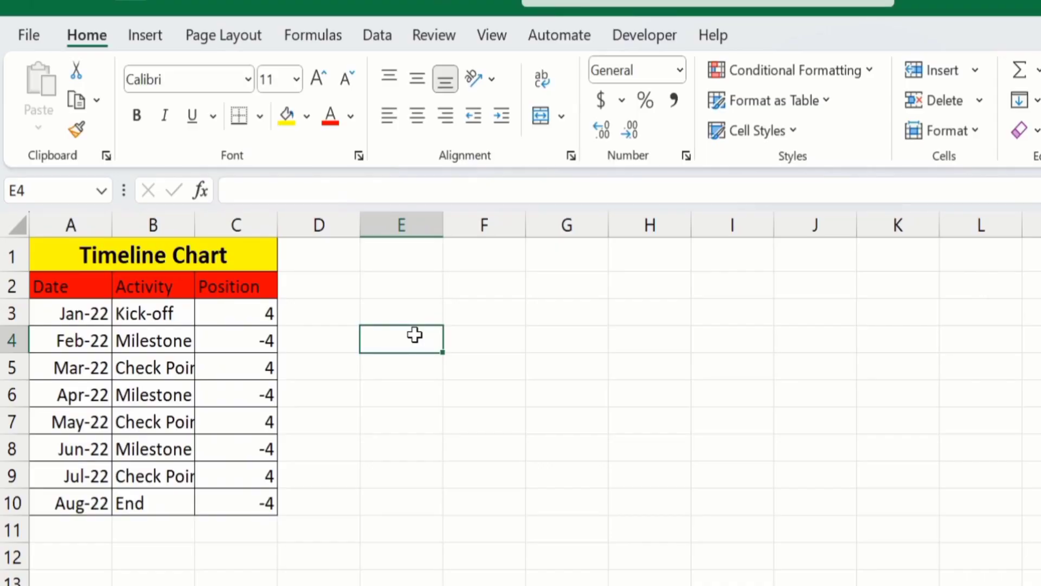
Step: Insert a blank 2-D clustered column chart with the empty cell E2 selected
left_click(397, 290)
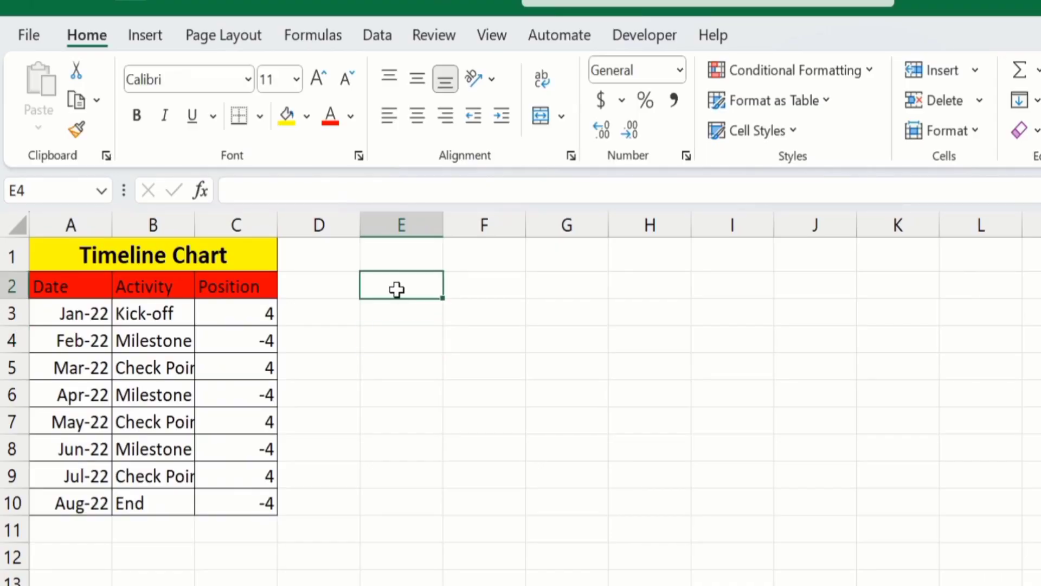
left_click(146, 38)
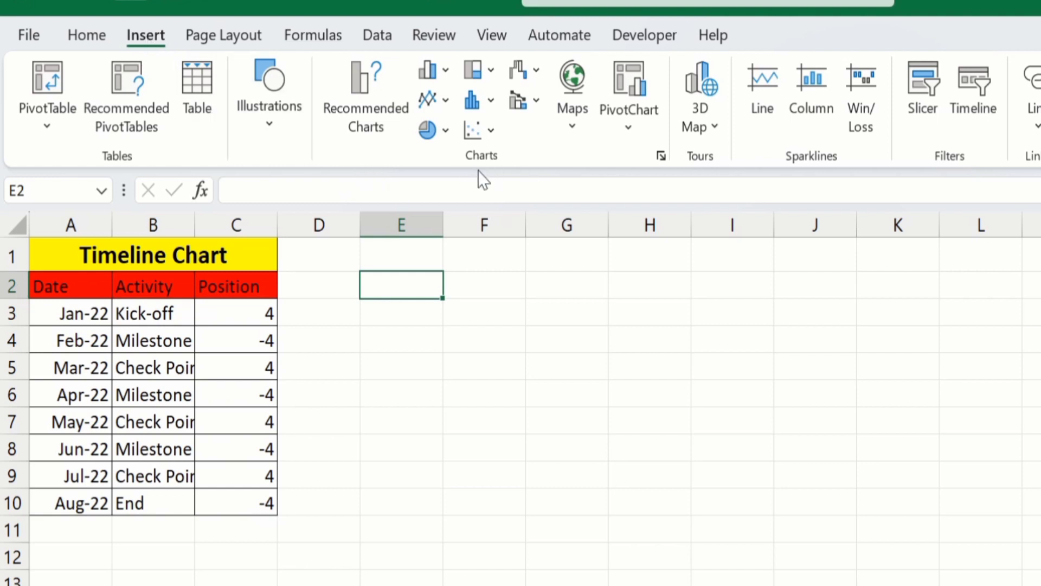
left_click(446, 71)
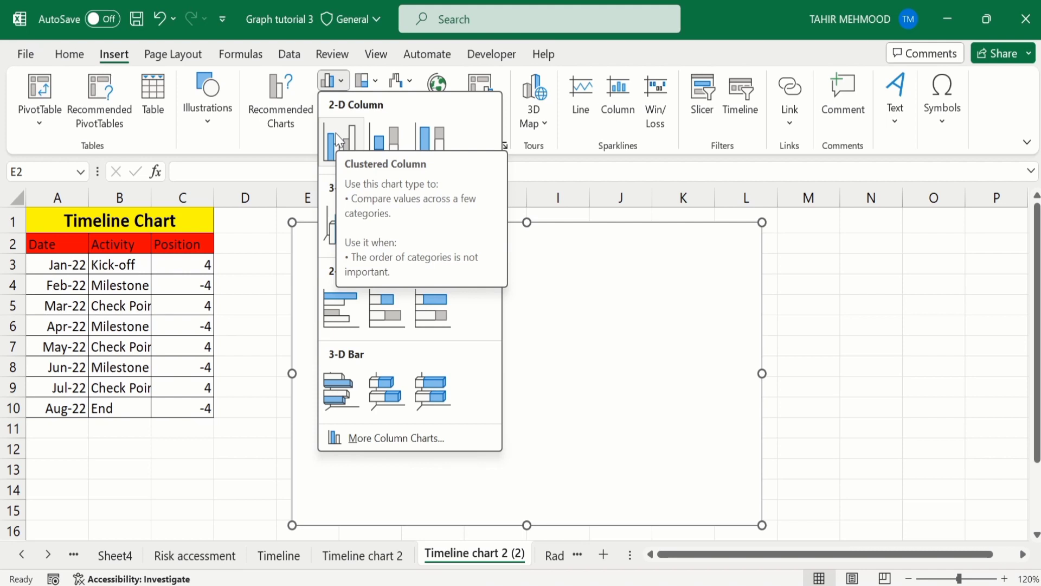
left_click(438, 138)
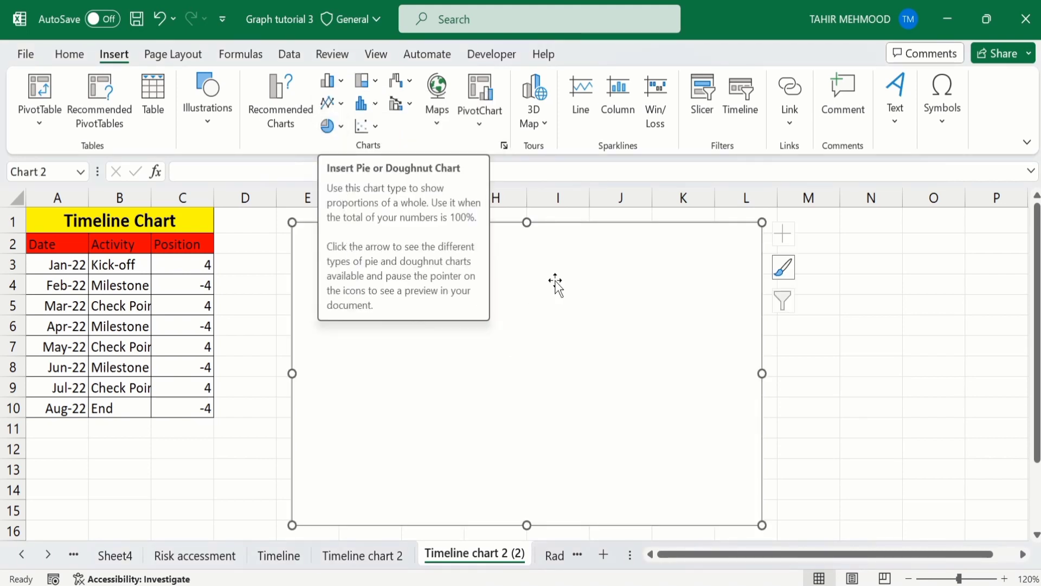
Step: Add a data series to the blank chart with the positions in C3:C10 as its values
left_click(595, 233)
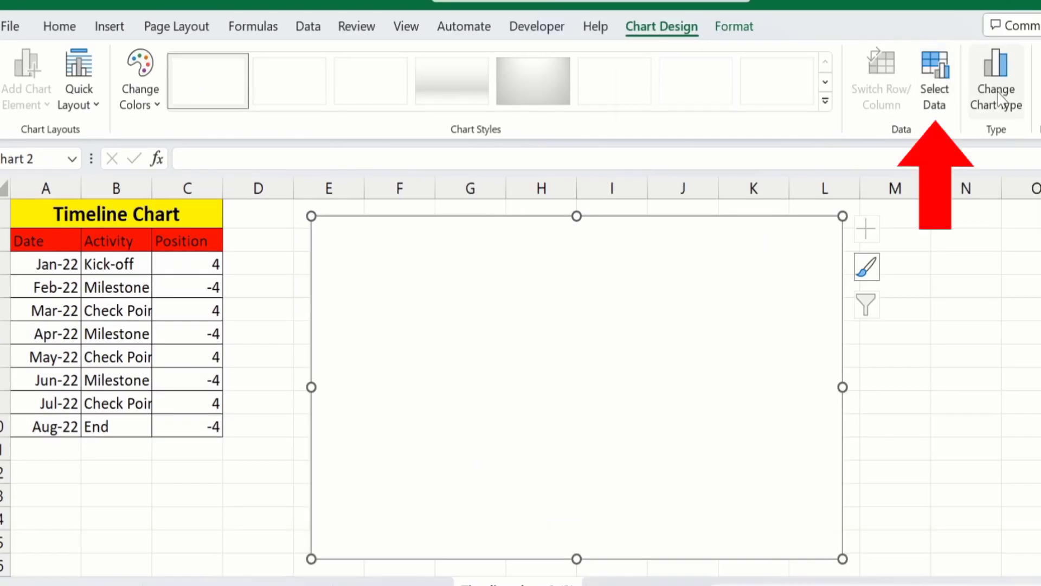
left_click(938, 102)
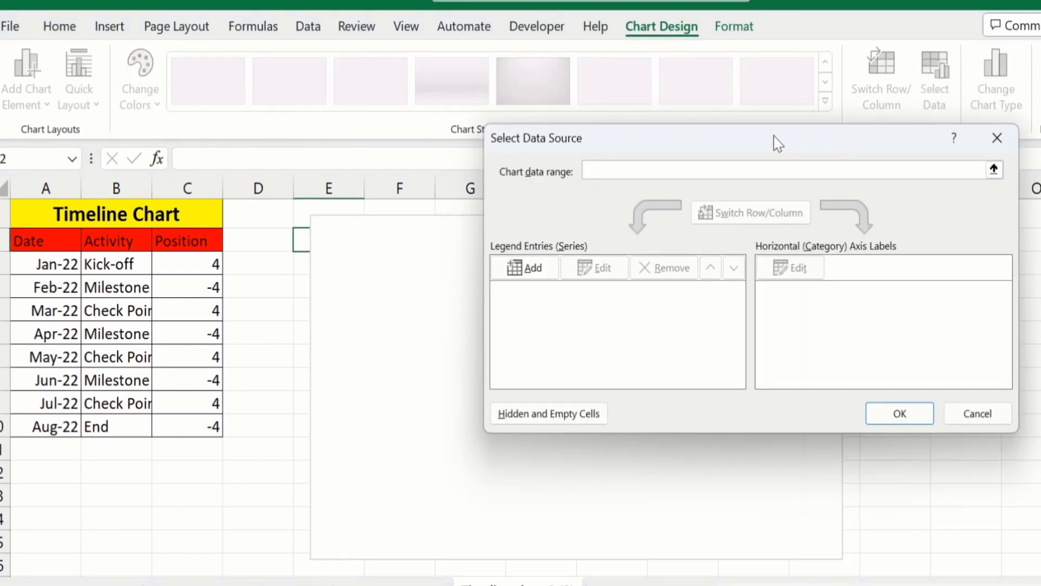
left_click_drag(778, 144, 732, 159)
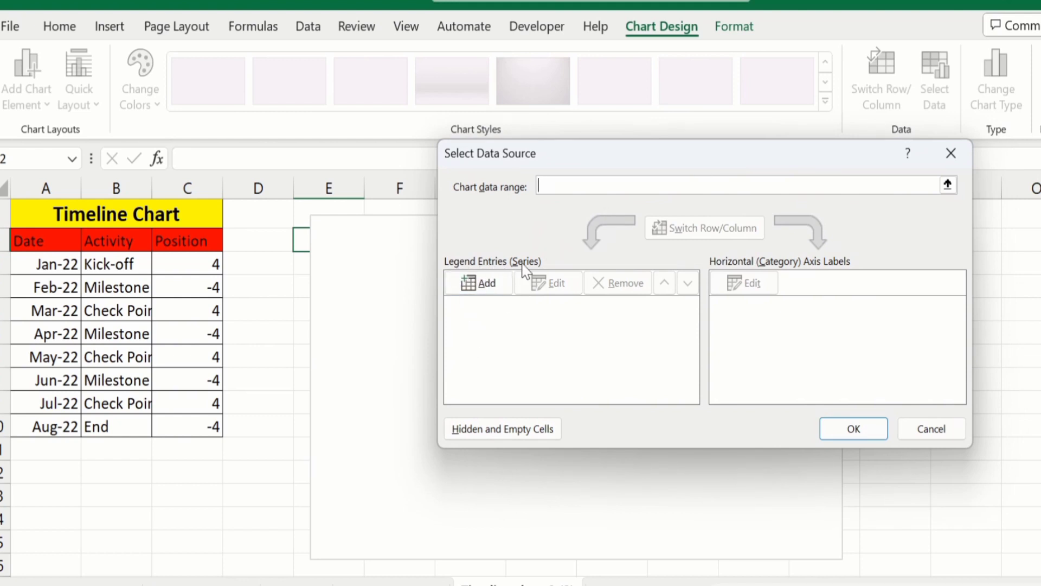
left_click(487, 283)
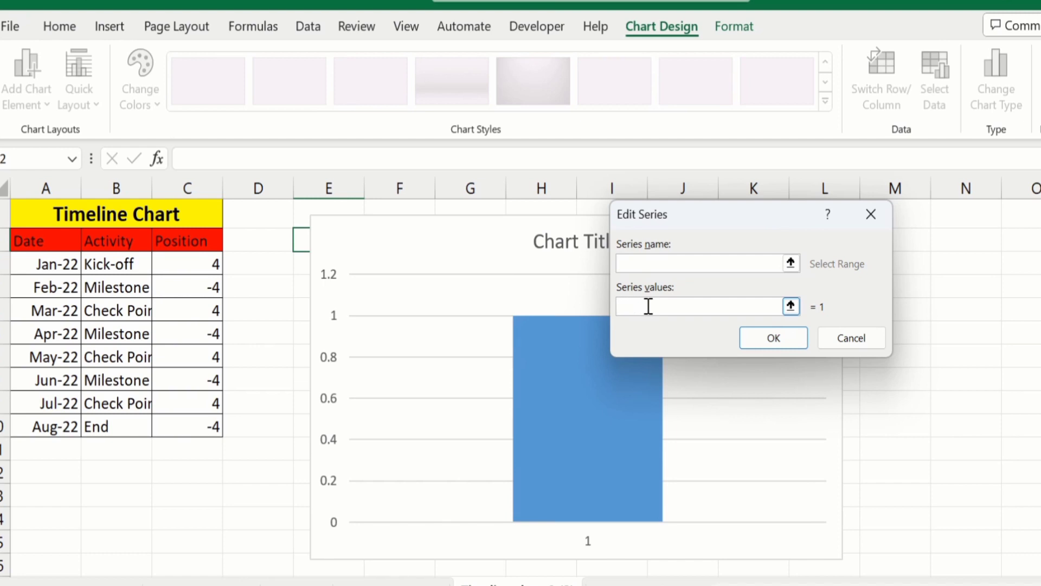
left_click(648, 306)
left_click(181, 263)
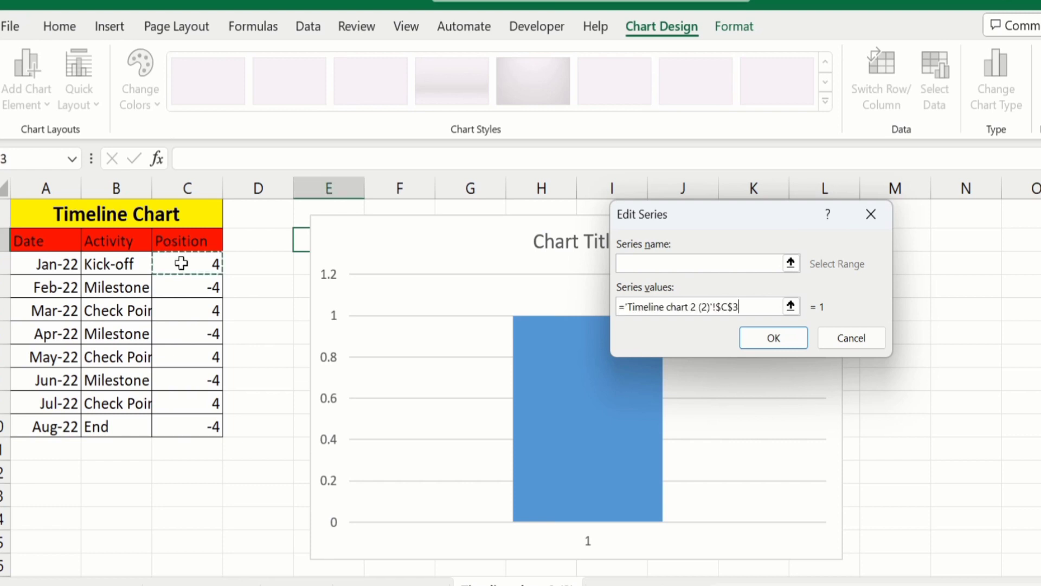
left_click_drag(181, 264, 181, 420)
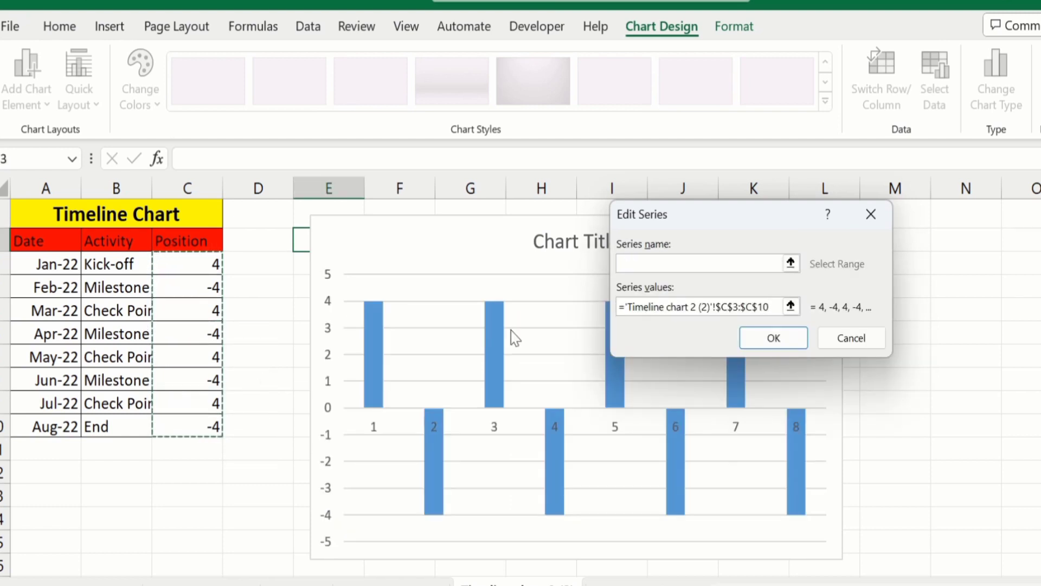
left_click(778, 341)
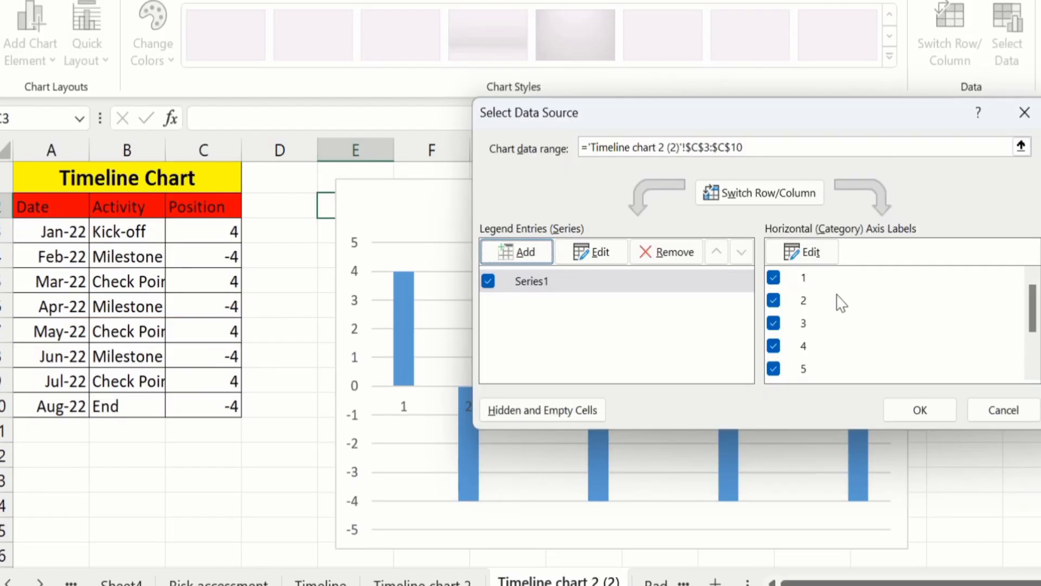
Step: Assign the dates in A3:A10 as the chart's horizontal axis labels and apply the data source
left_click(814, 254)
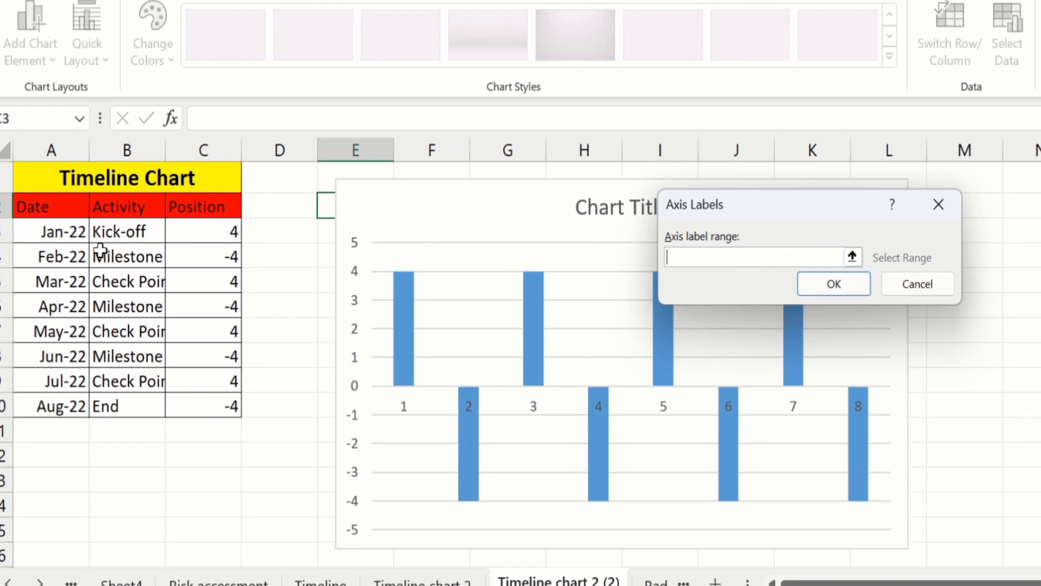
left_click(32, 230)
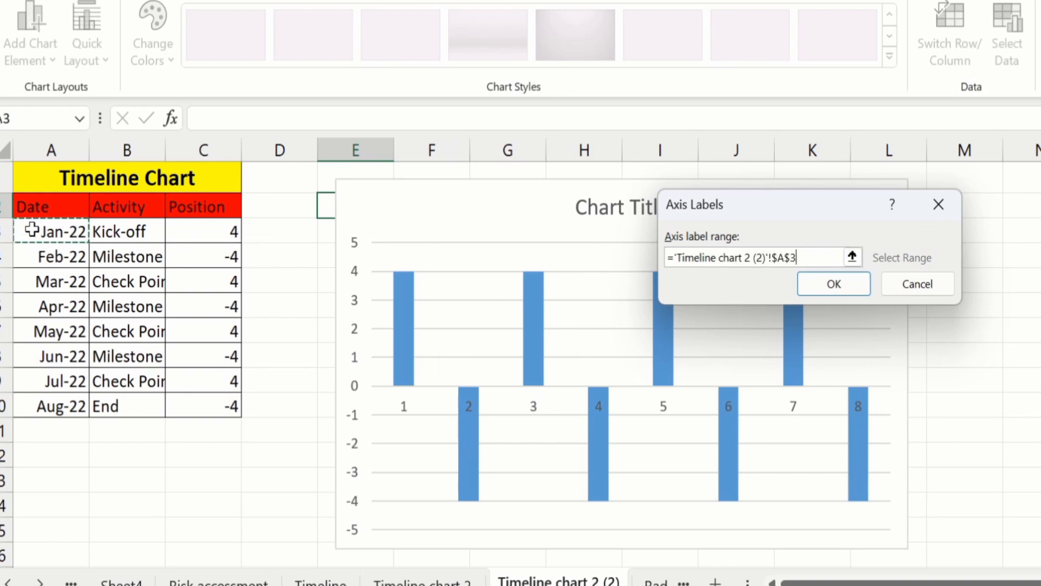
left_click_drag(32, 230, 44, 401)
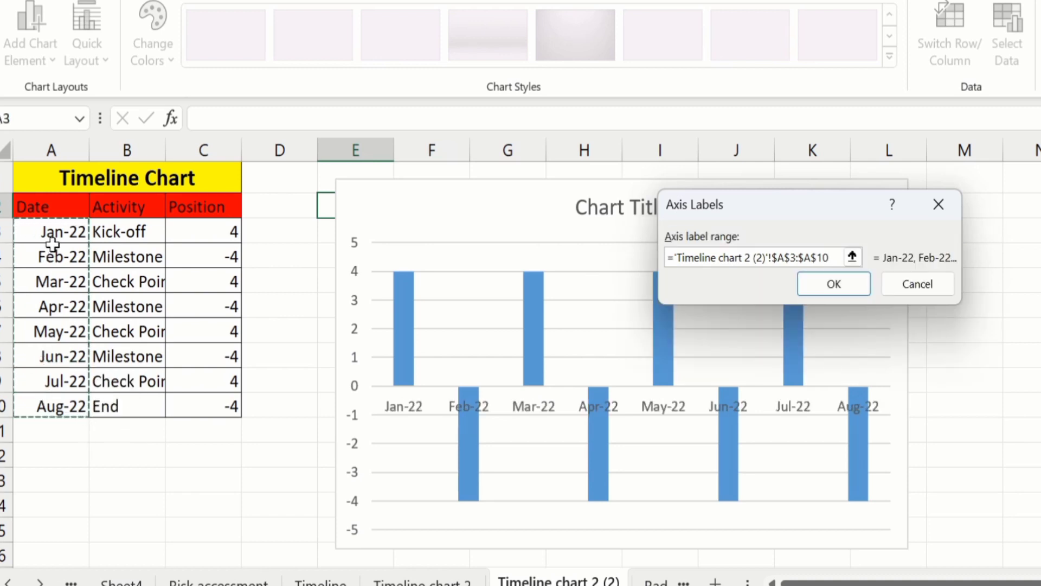
left_click(851, 282)
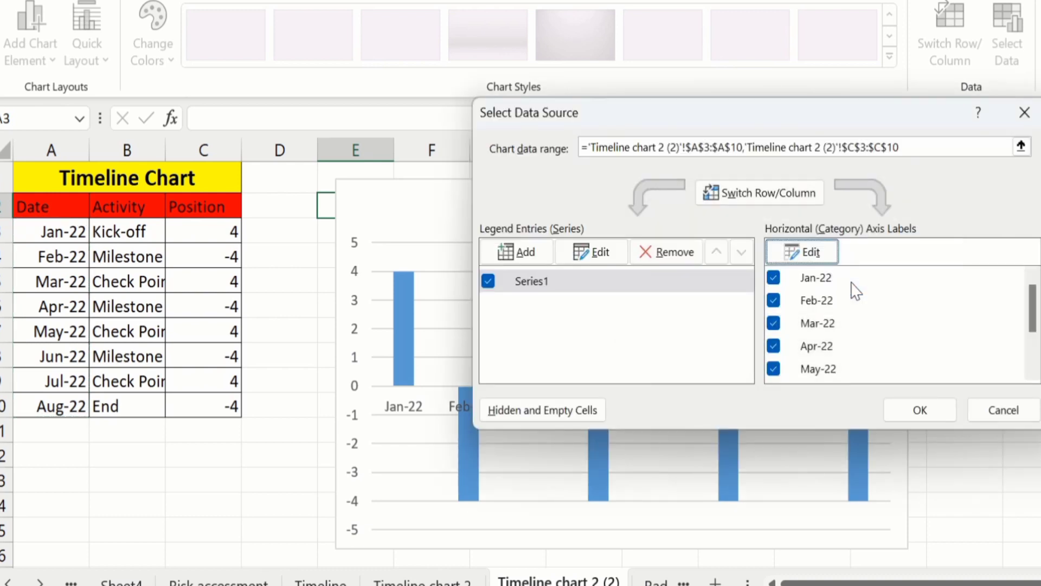
left_click(921, 409)
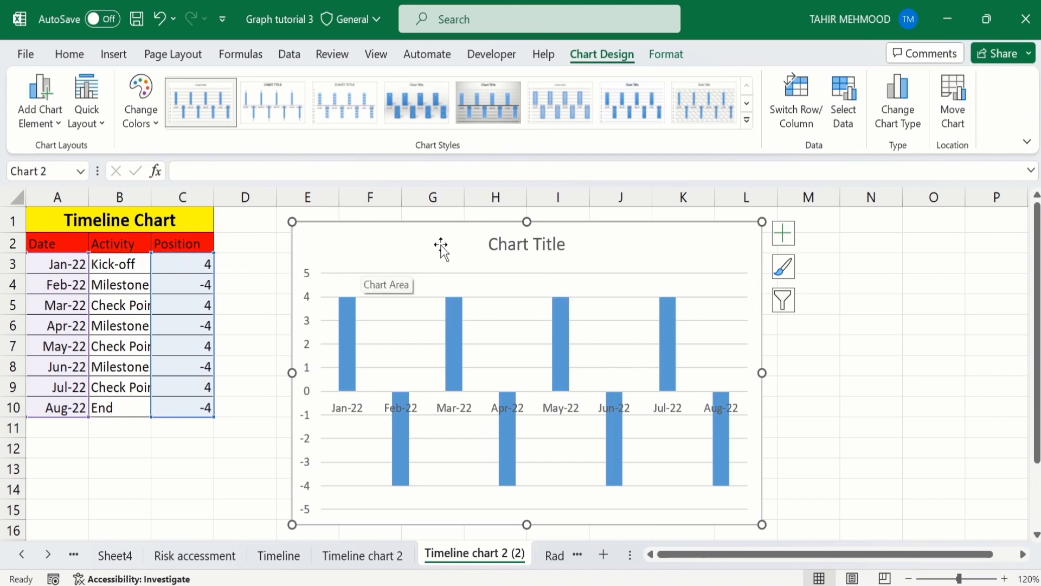
Step: Link the chart title to the Timeline Chart heading in merged cell A1:C1
left_click(265, 290)
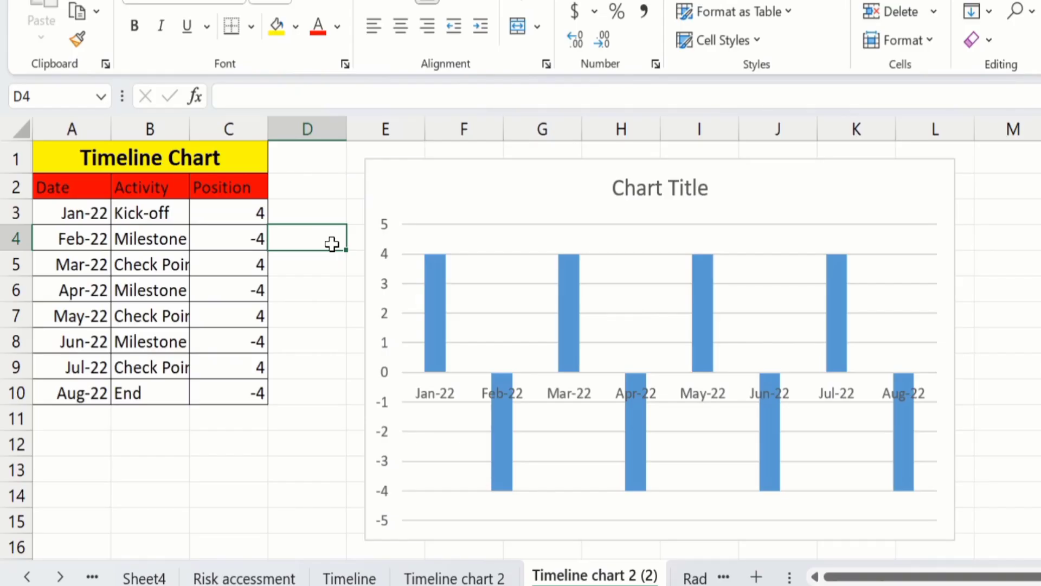
left_click(628, 186)
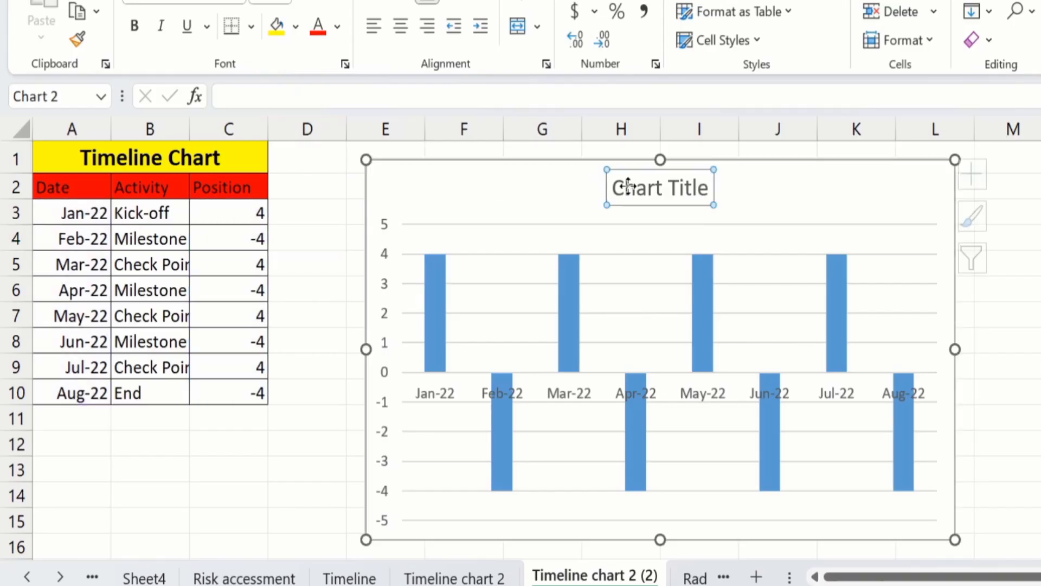
left_click(277, 93)
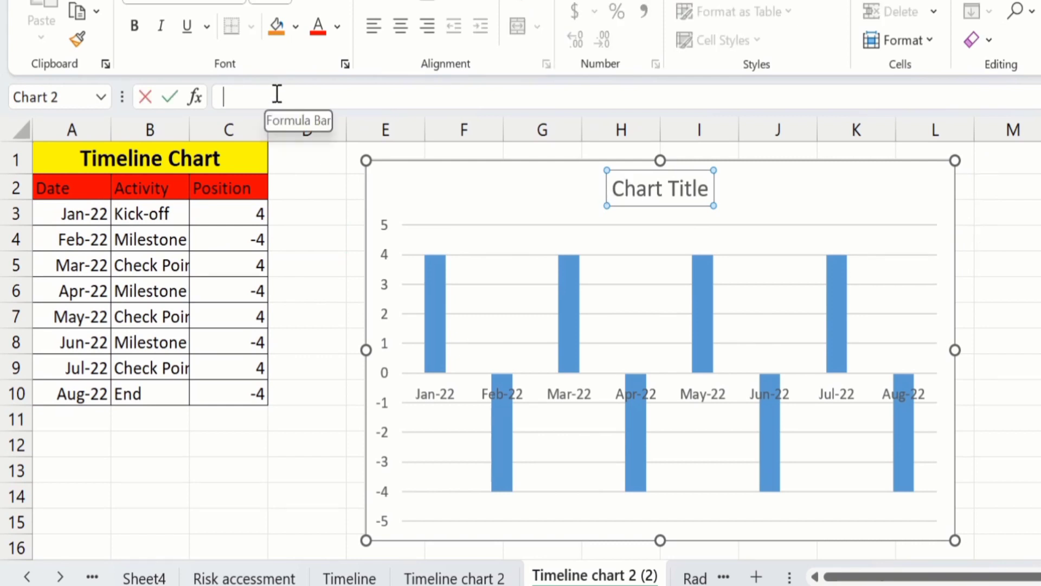
type("=")
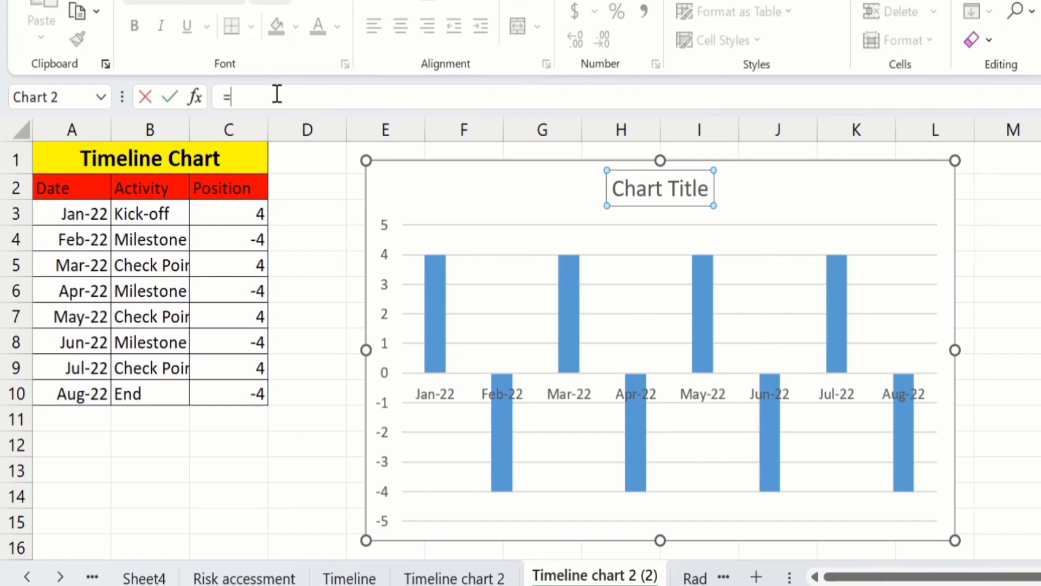
left_click(179, 163)
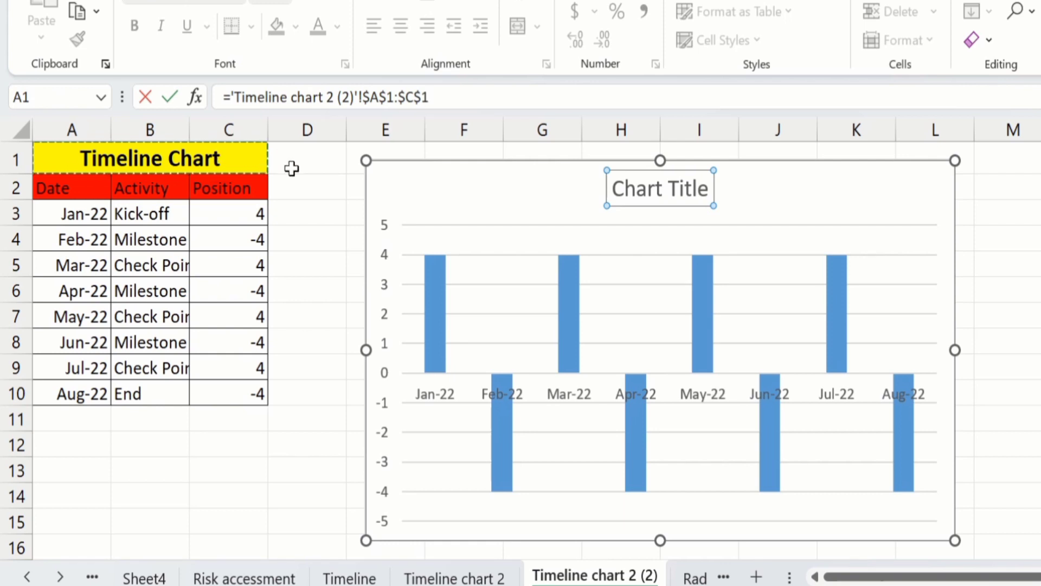
key("Return")
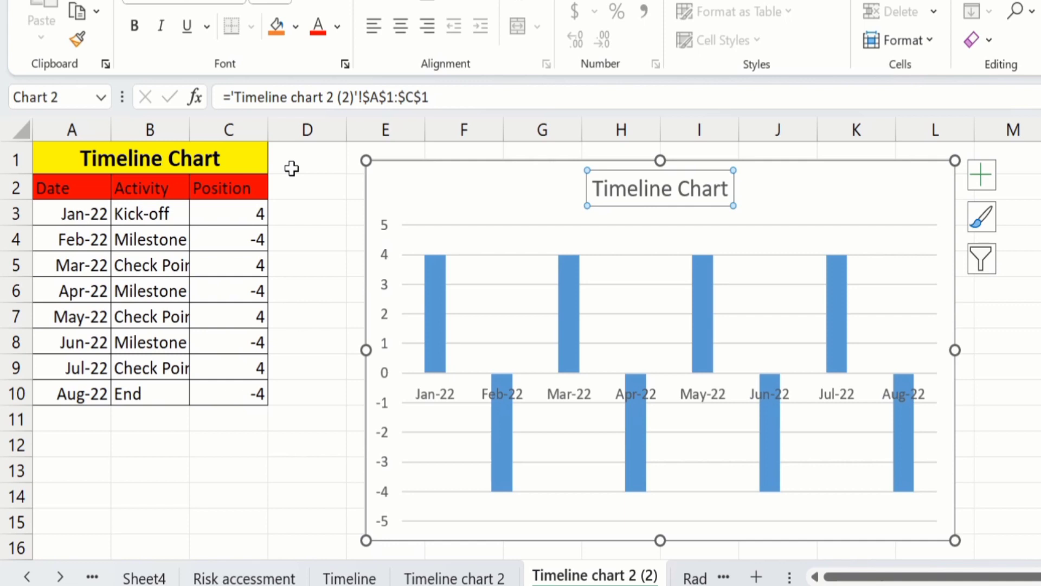
left_click(314, 308)
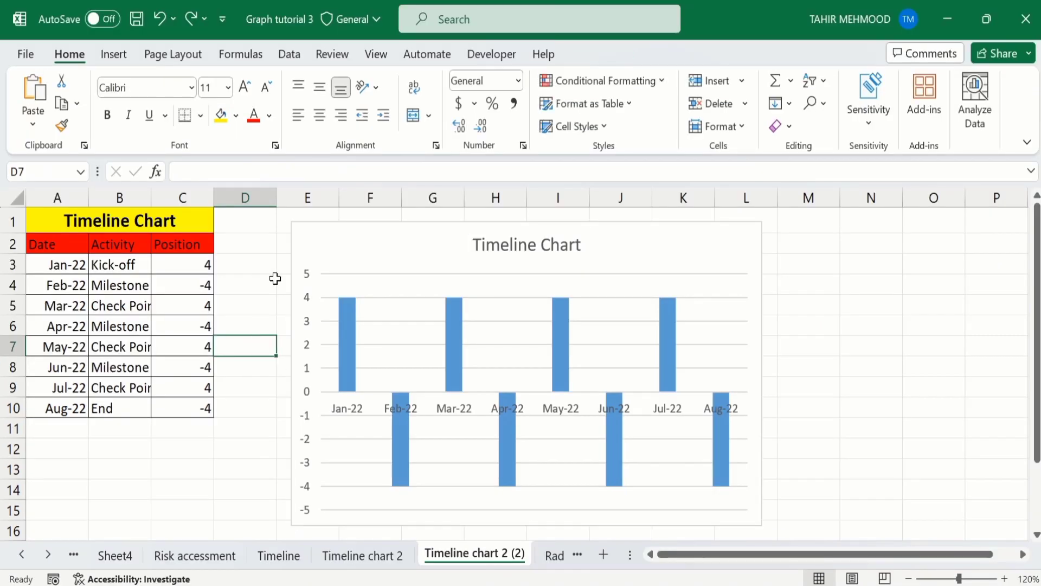
Step: Format the chart title as bold, red text at font size 12
left_click(492, 245)
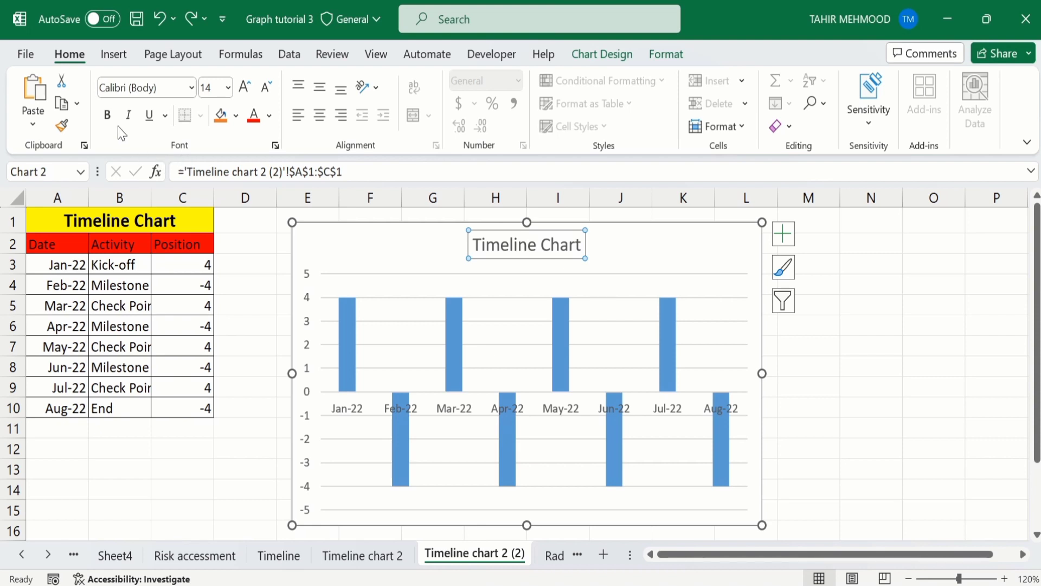
left_click(108, 115)
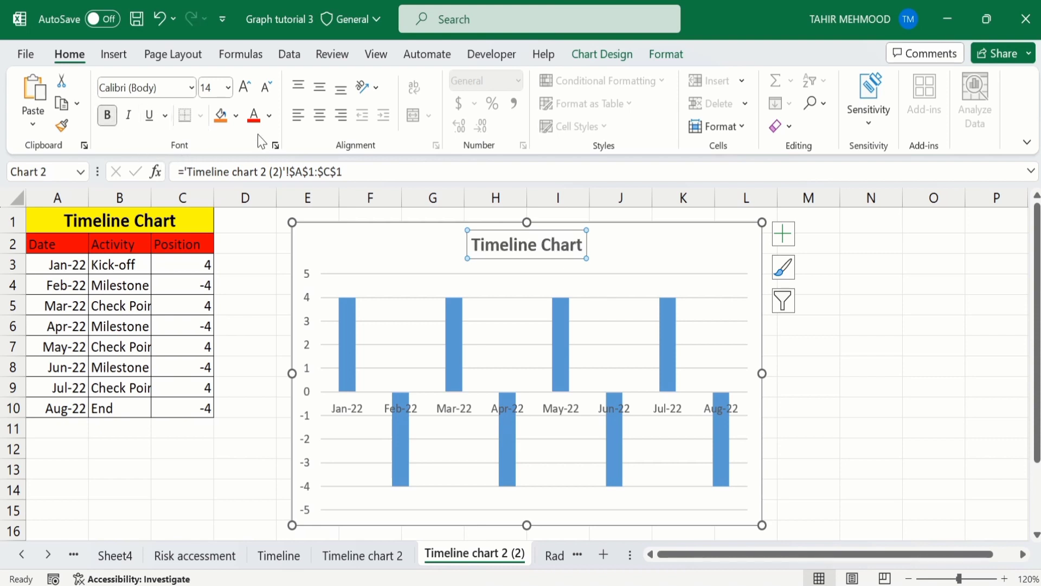
left_click(269, 115)
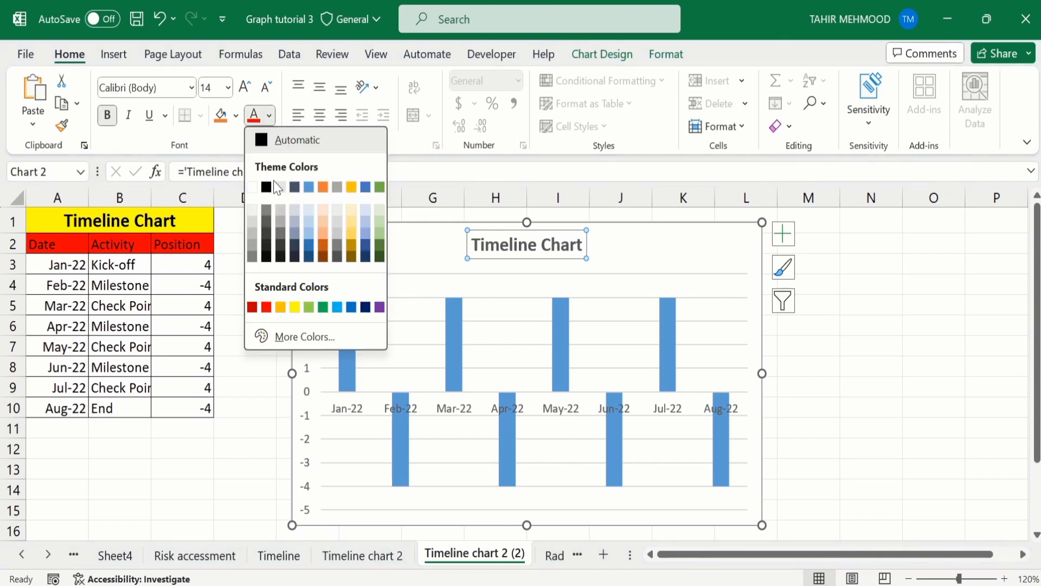
left_click(266, 308)
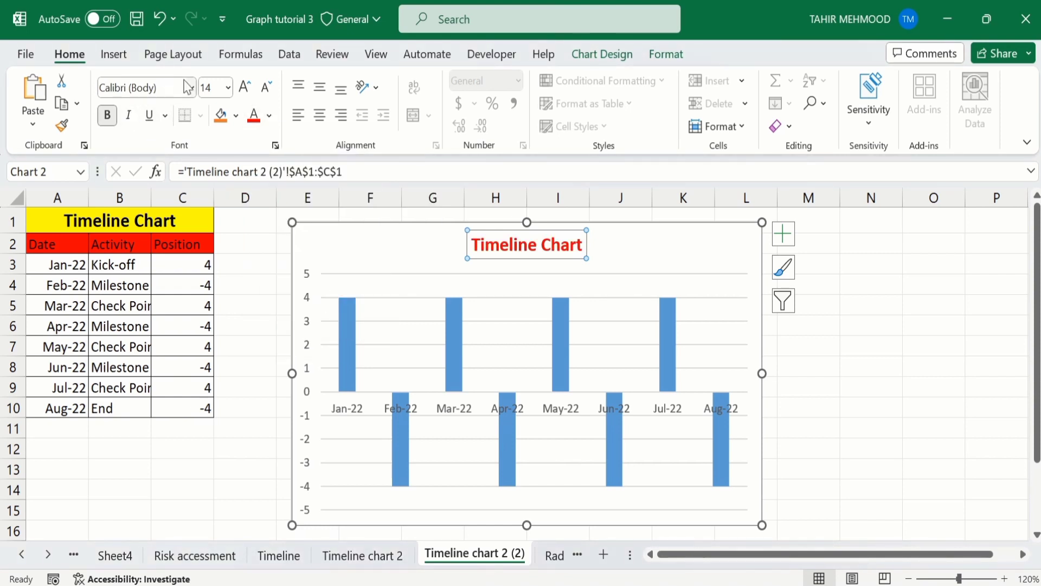
left_click(228, 87)
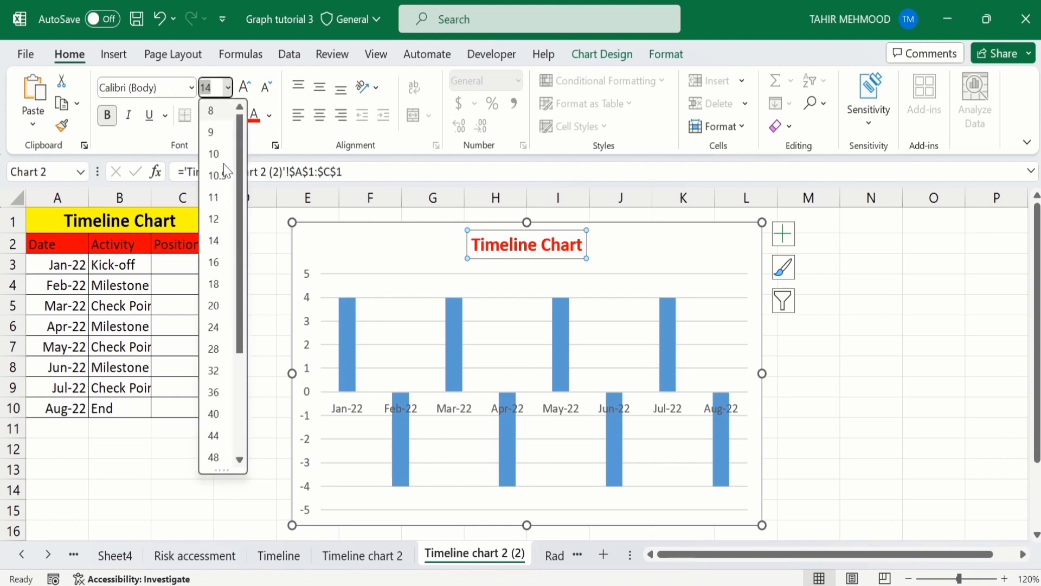
left_click(220, 214)
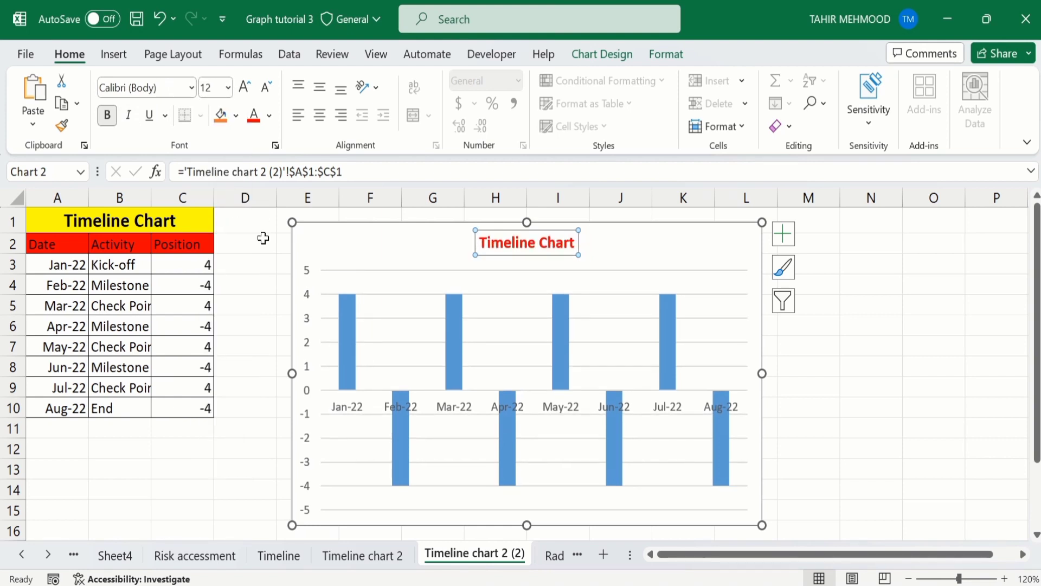
left_click(262, 270)
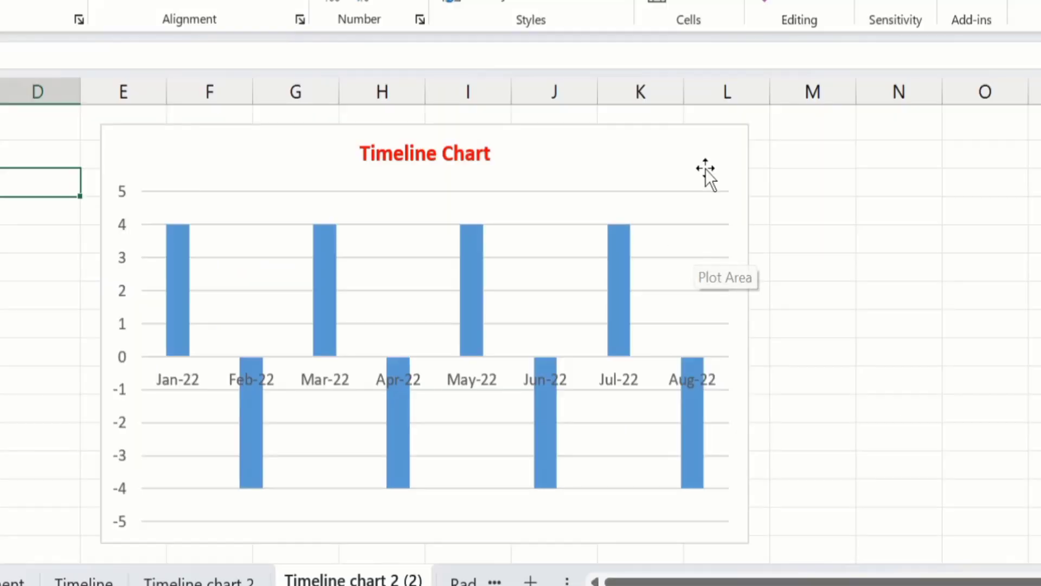
Step: Remove the gridlines from the timeline chart
left_click(727, 139)
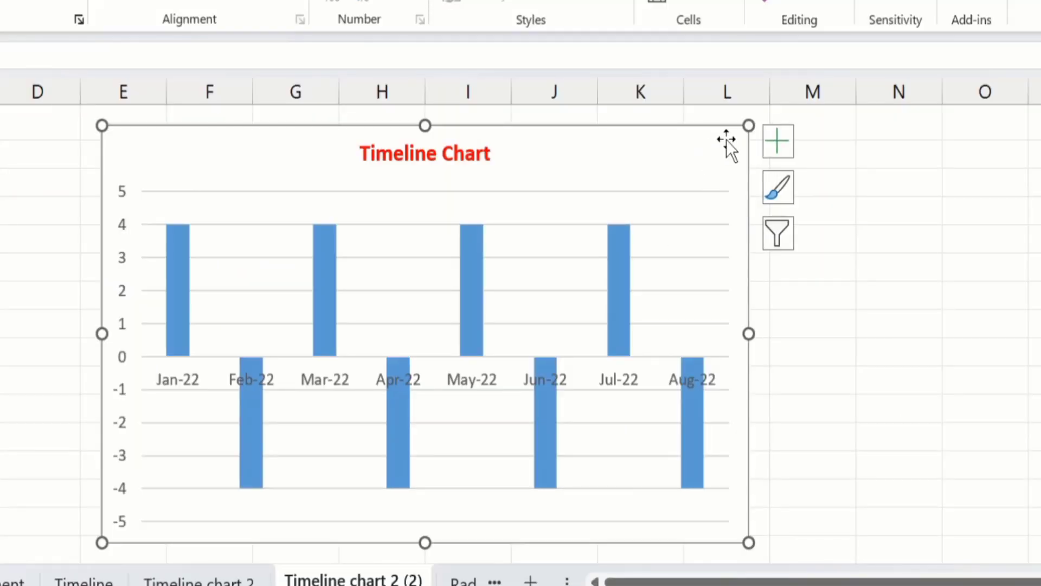
left_click(779, 142)
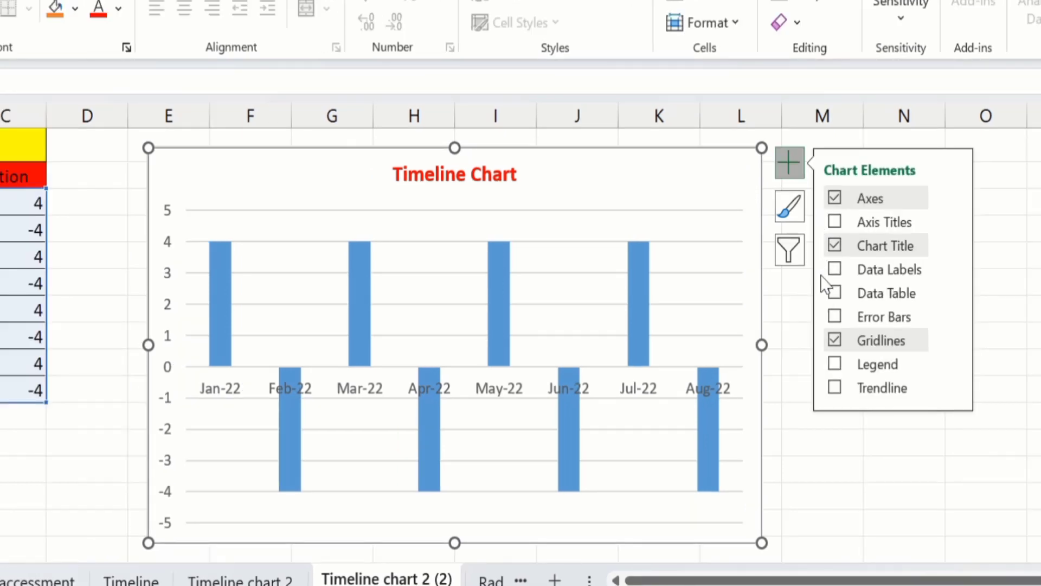
left_click(837, 341)
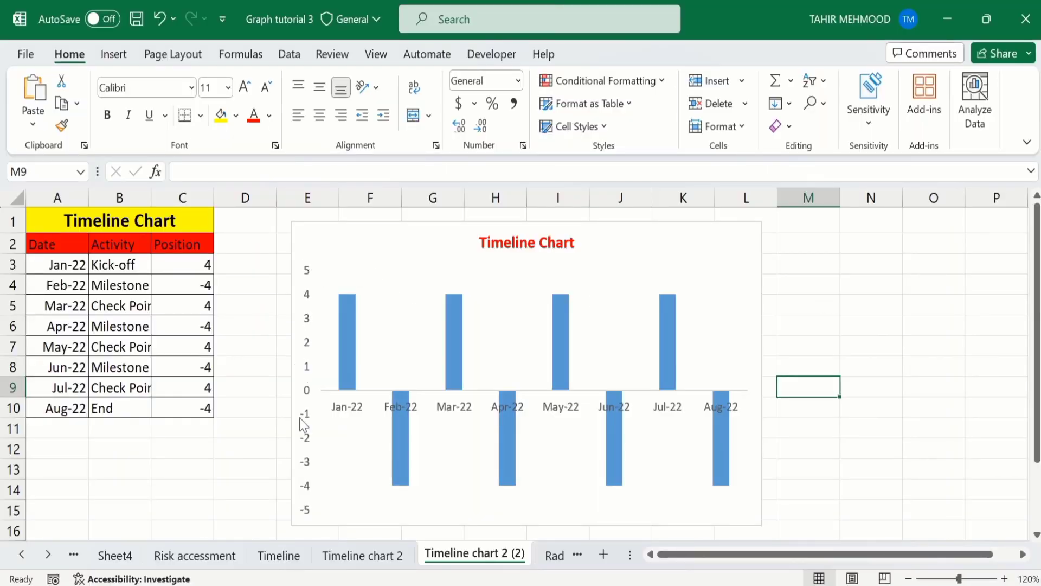
Step: Hide the chart's primary vertical axis and add data labels to the columns
left_click(737, 253)
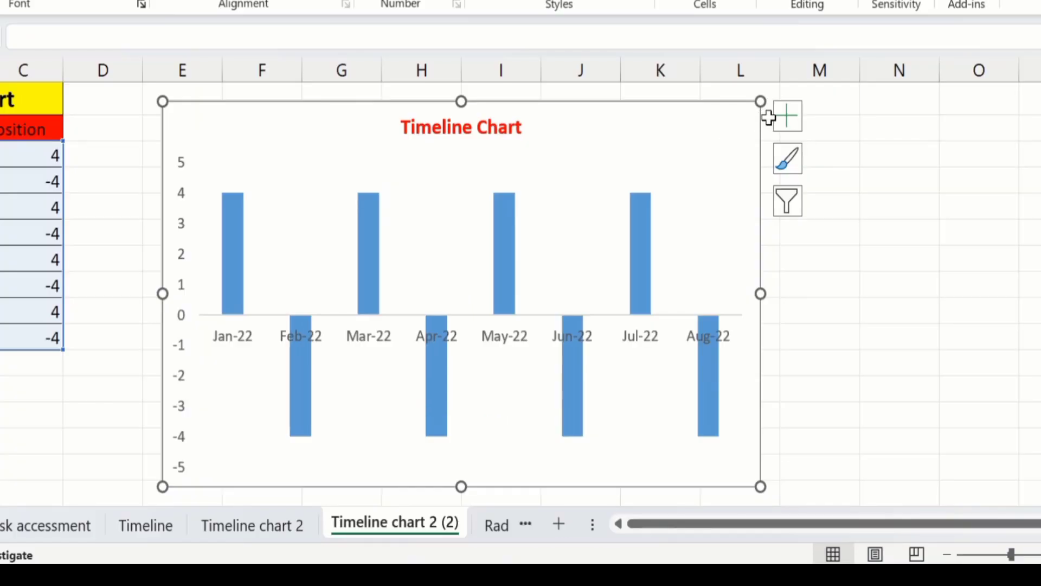
left_click(792, 114)
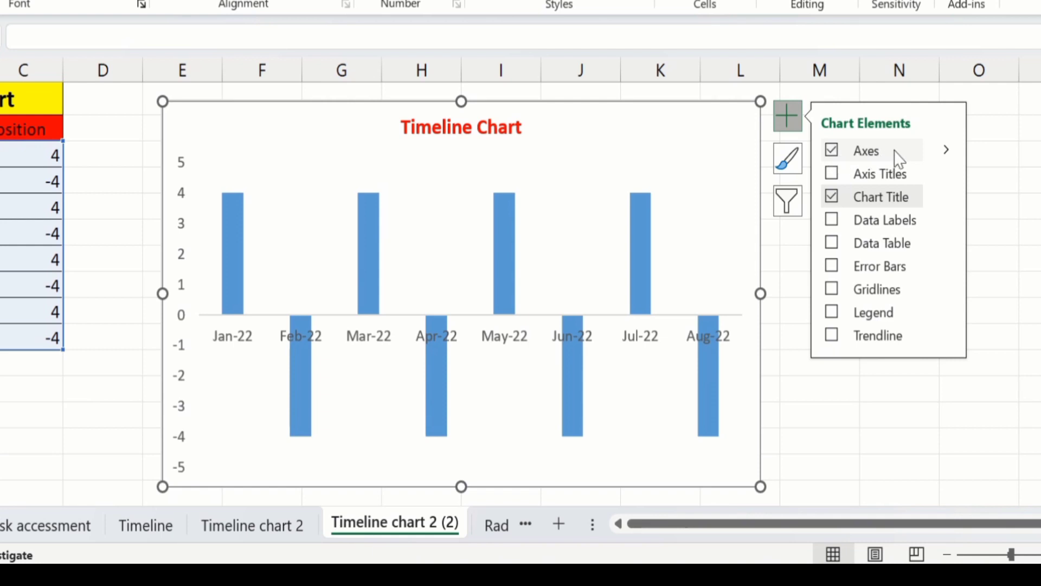
left_click(953, 152)
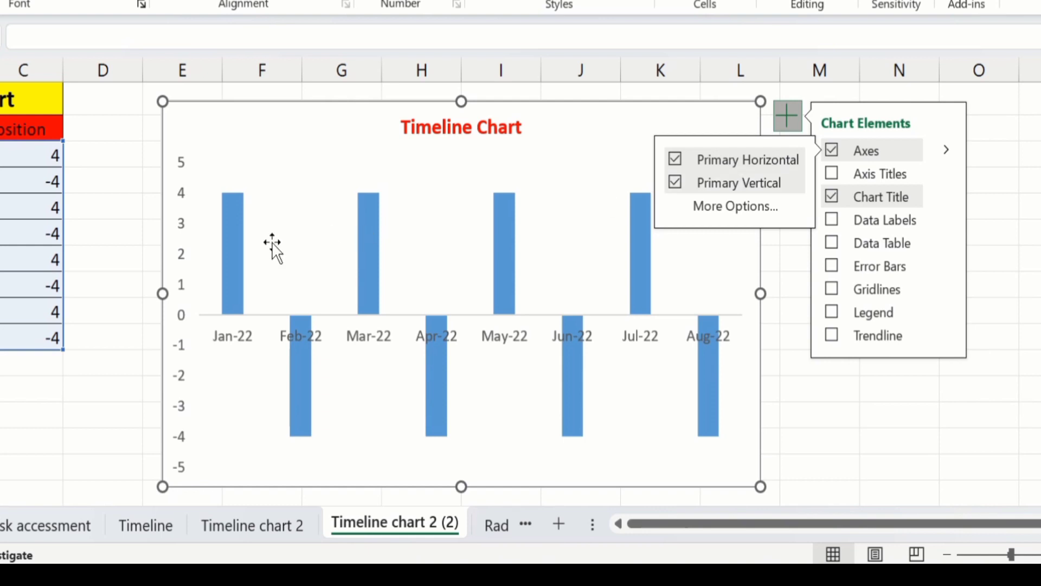
left_click(676, 183)
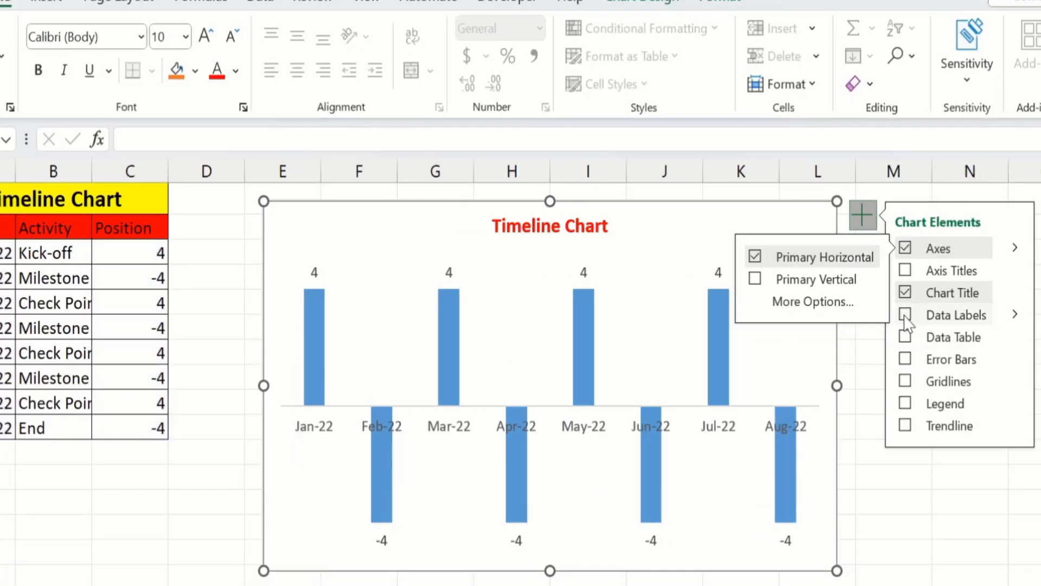
left_click(904, 316)
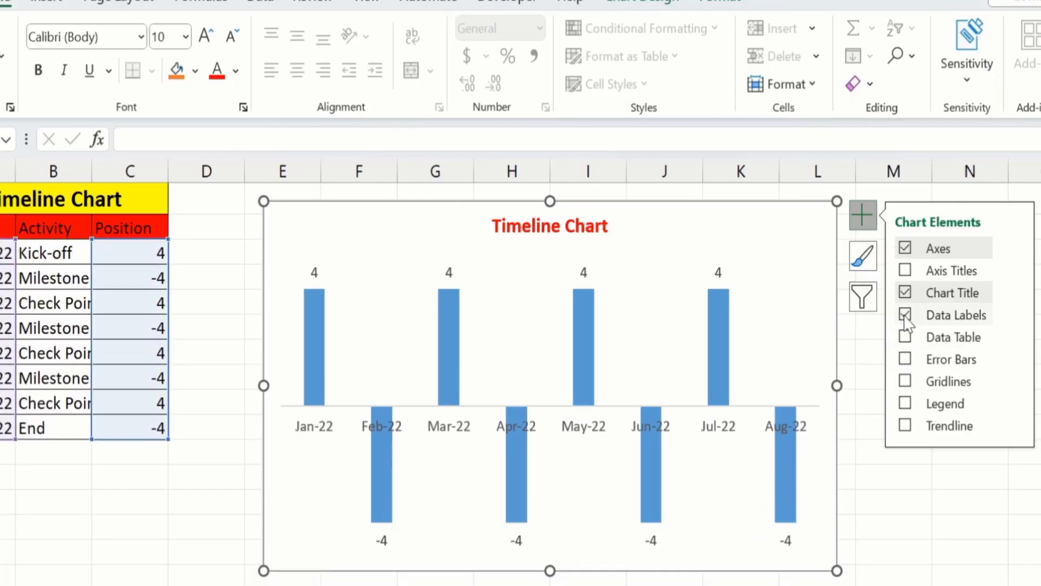
left_click(922, 511)
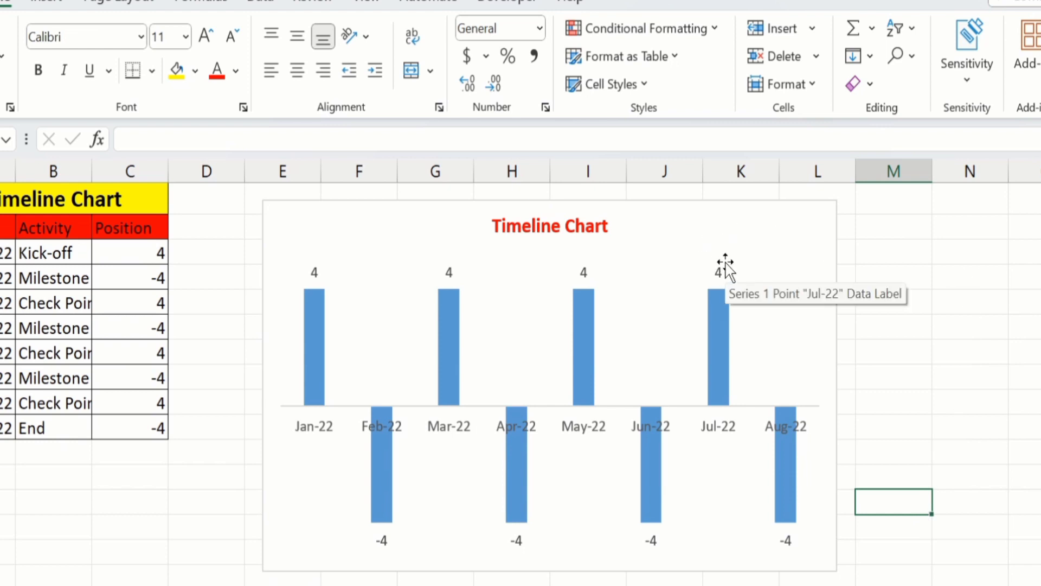
Step: Open the formatting options for the chart's data labels and exclude Value from the label contents
left_click(316, 270)
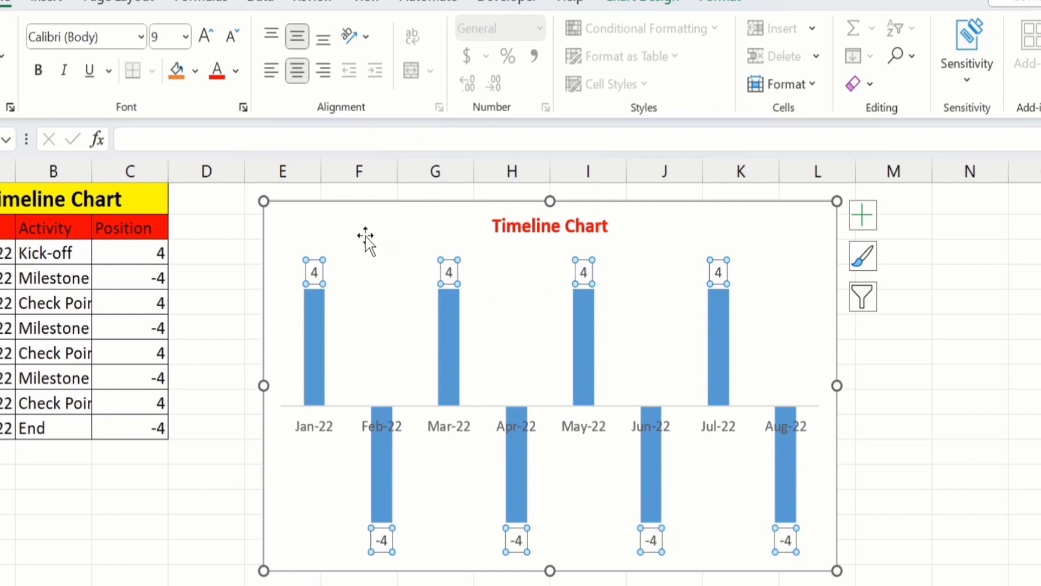
right_click(317, 273)
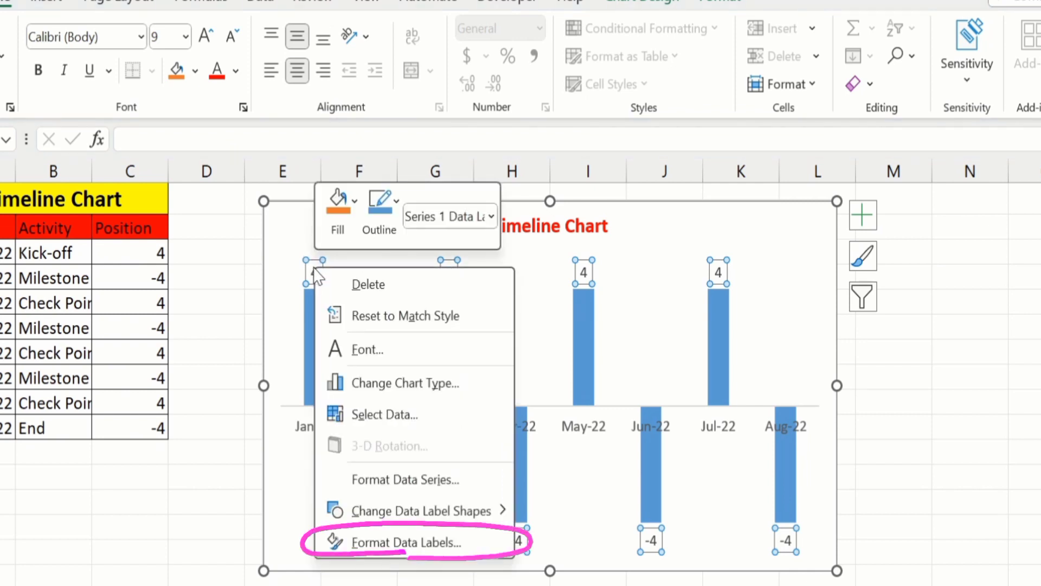
left_click(422, 544)
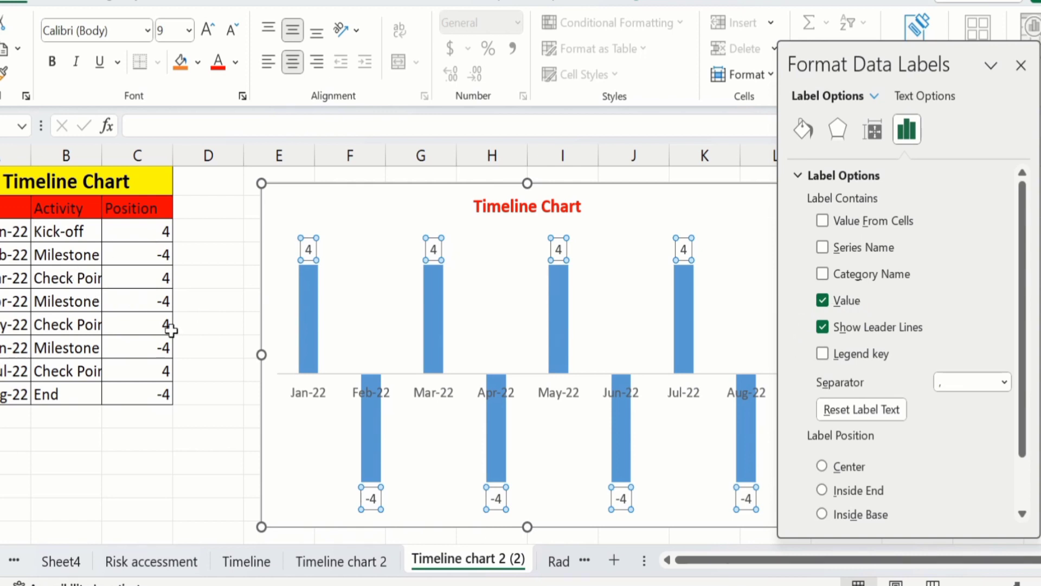
left_click(822, 300)
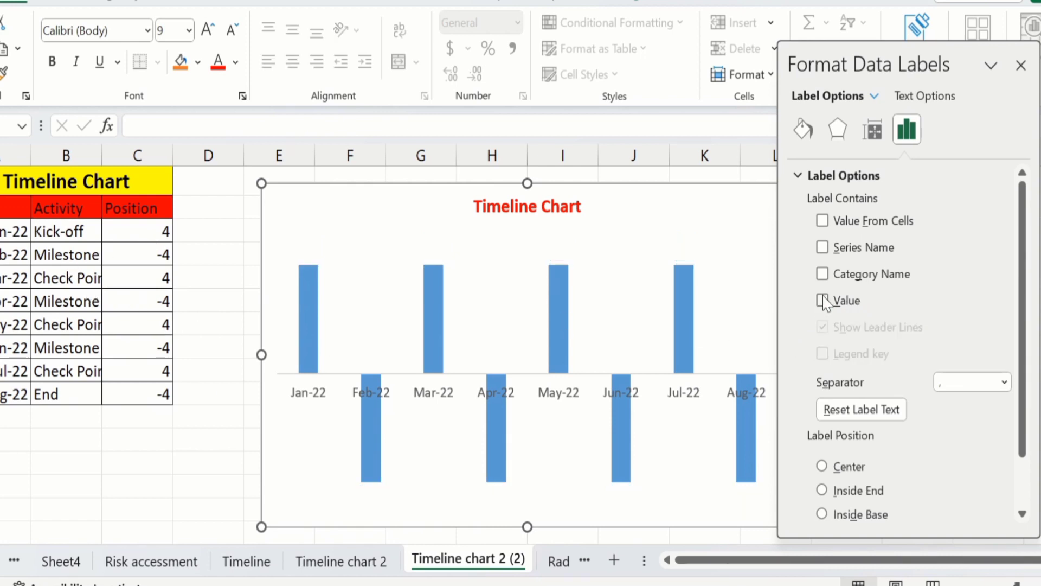
Step: Use the activity names in B3:B10 as the data label text through Value From Cells
left_click(839, 220)
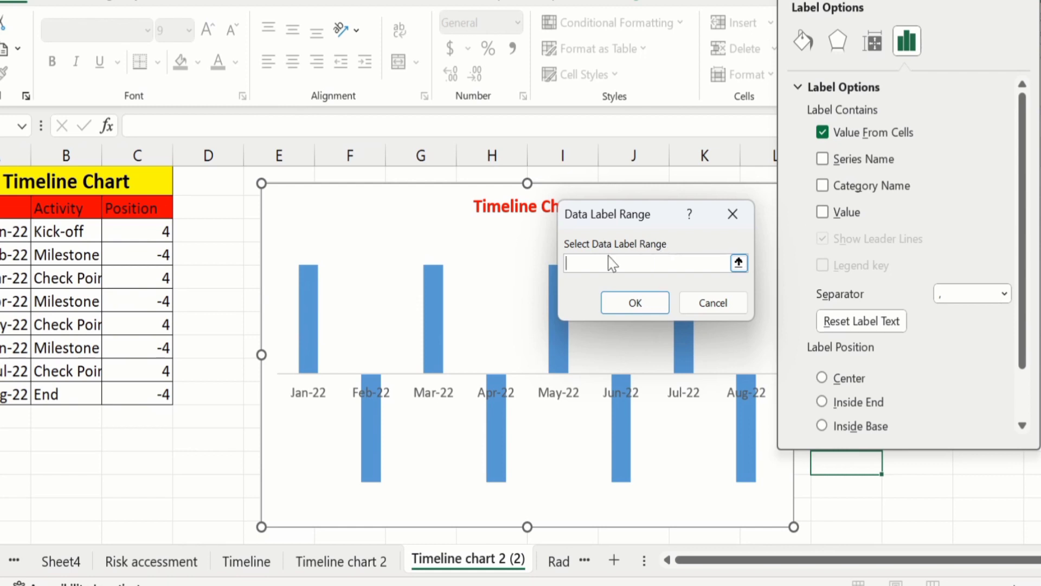
left_click(83, 231)
left_click_drag(80, 263, 82, 386)
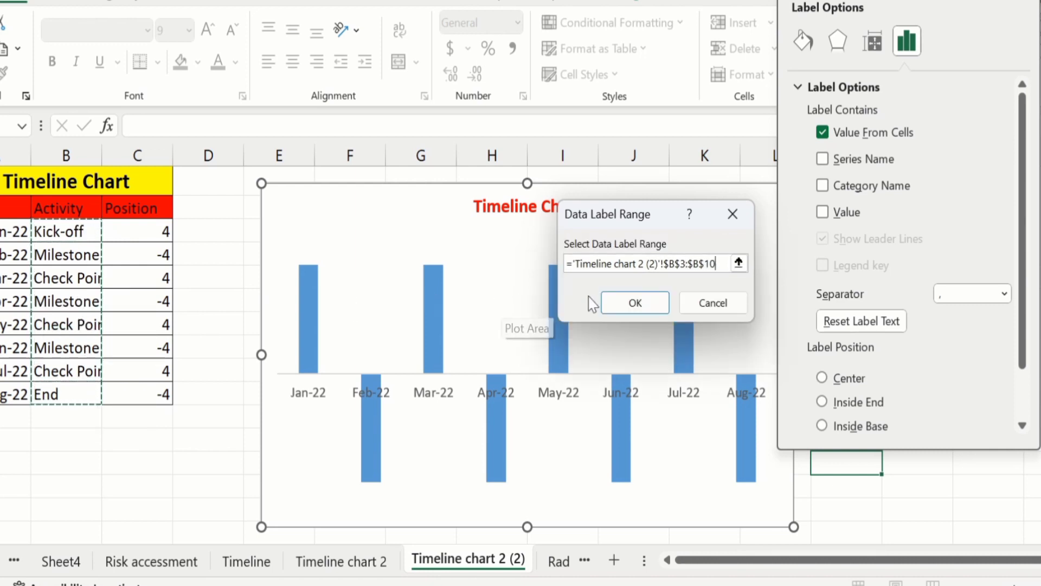
left_click(633, 301)
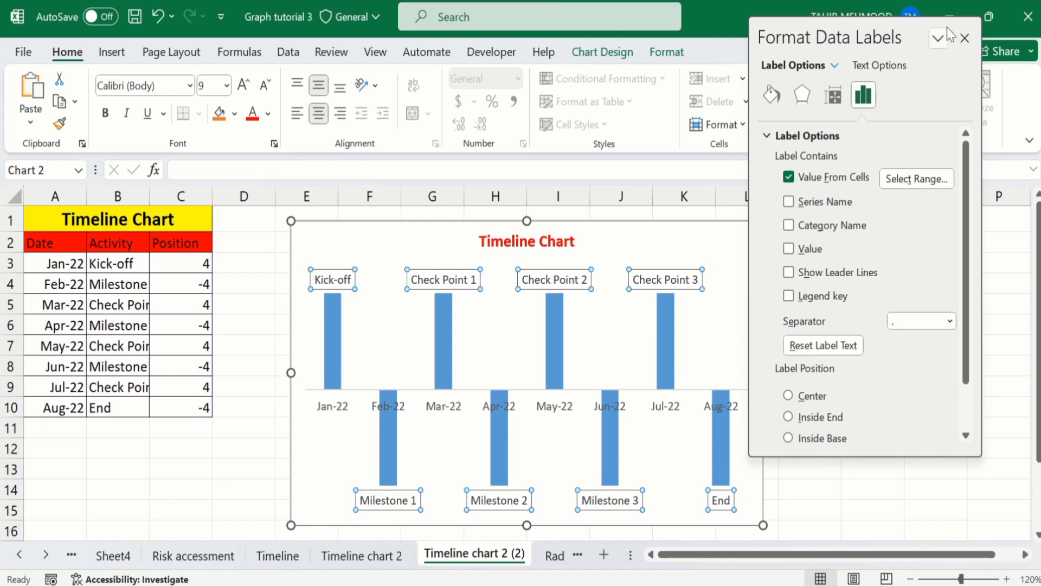
left_click(965, 38)
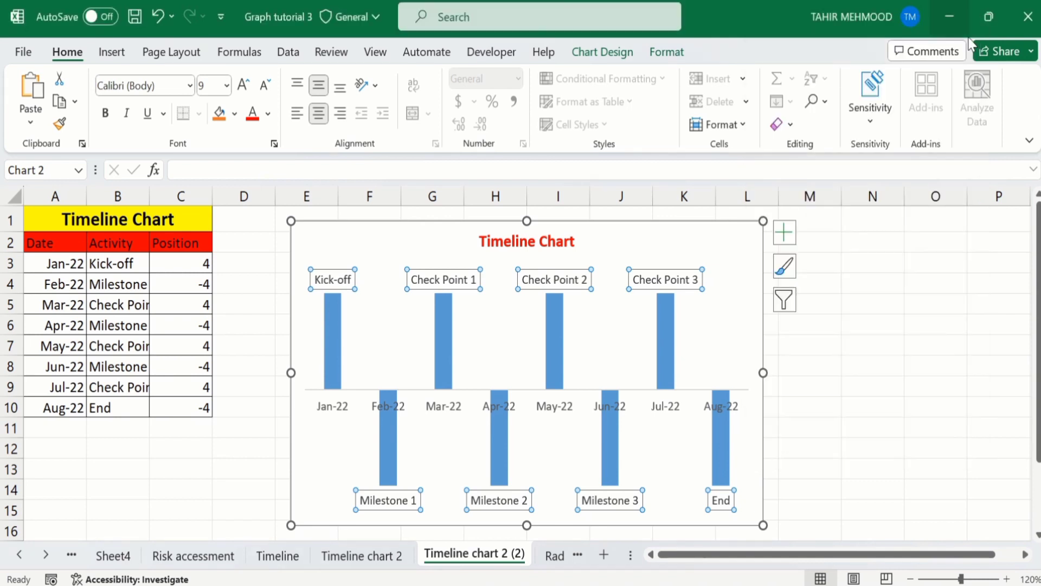
left_click(892, 347)
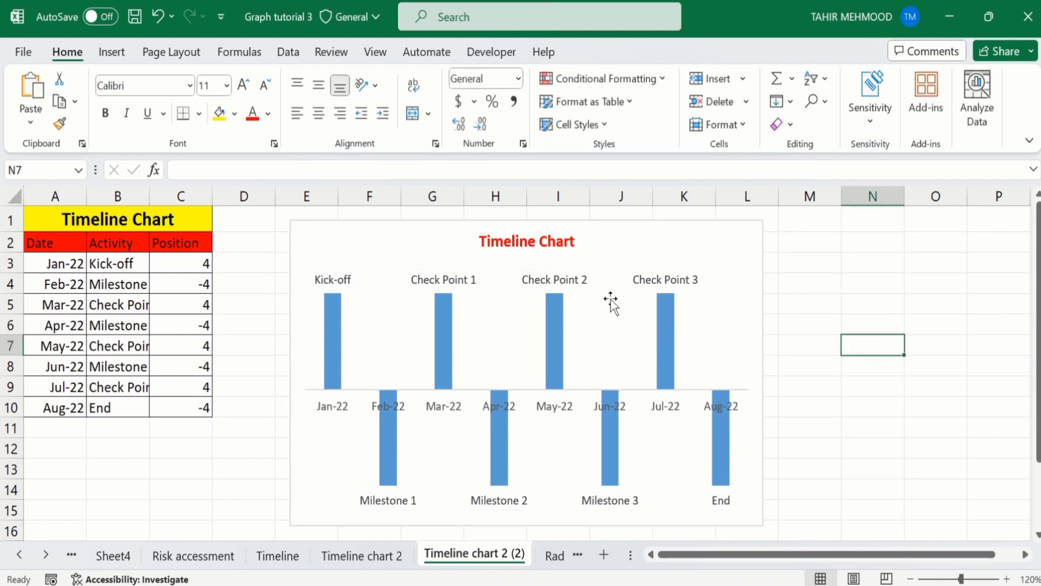
Step: Format the activity data labels as bold, red text at font size 10
left_click(556, 279)
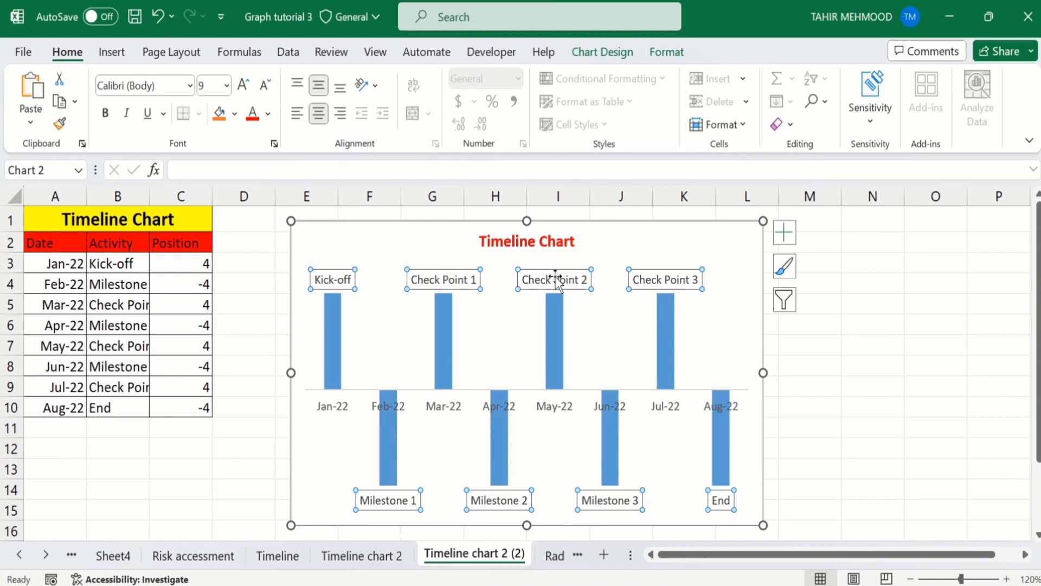
left_click(106, 113)
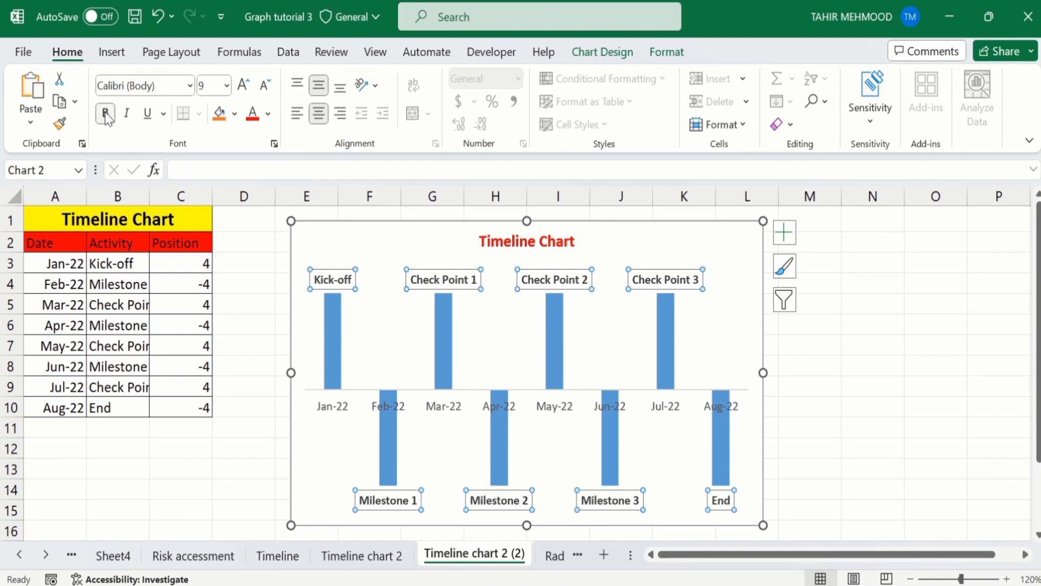
left_click(227, 85)
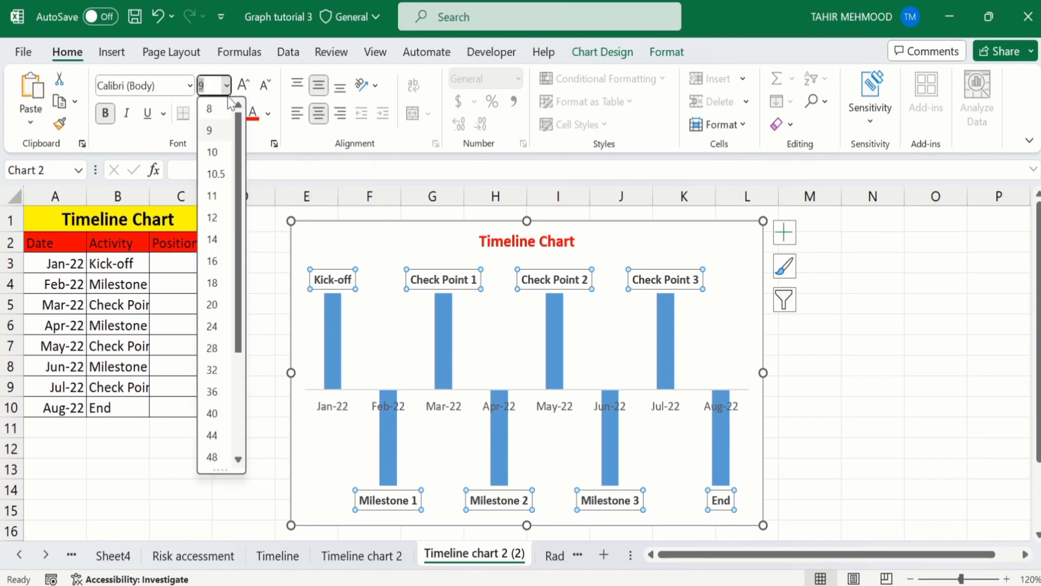
left_click(221, 157)
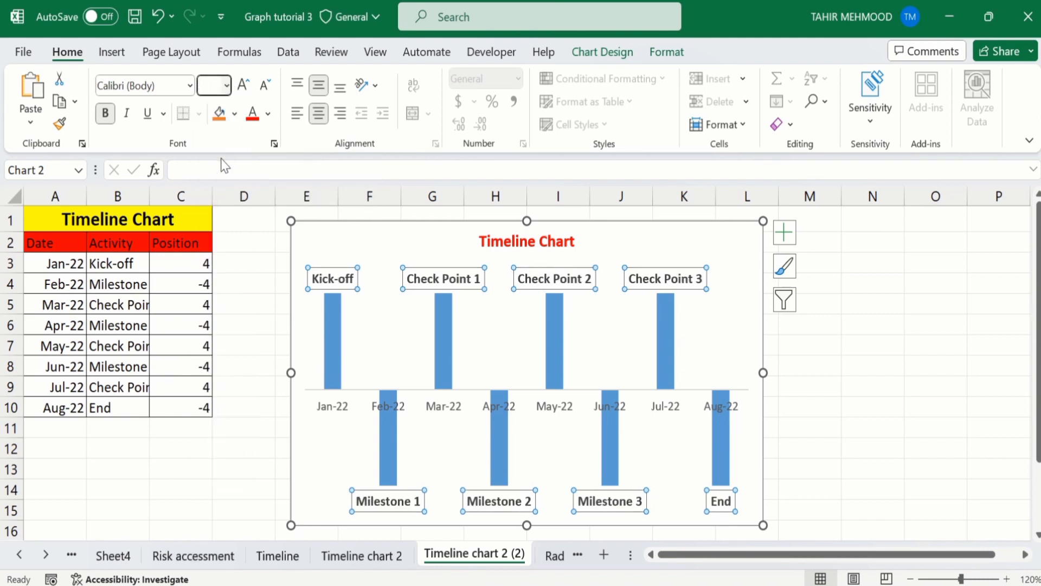
left_click(251, 115)
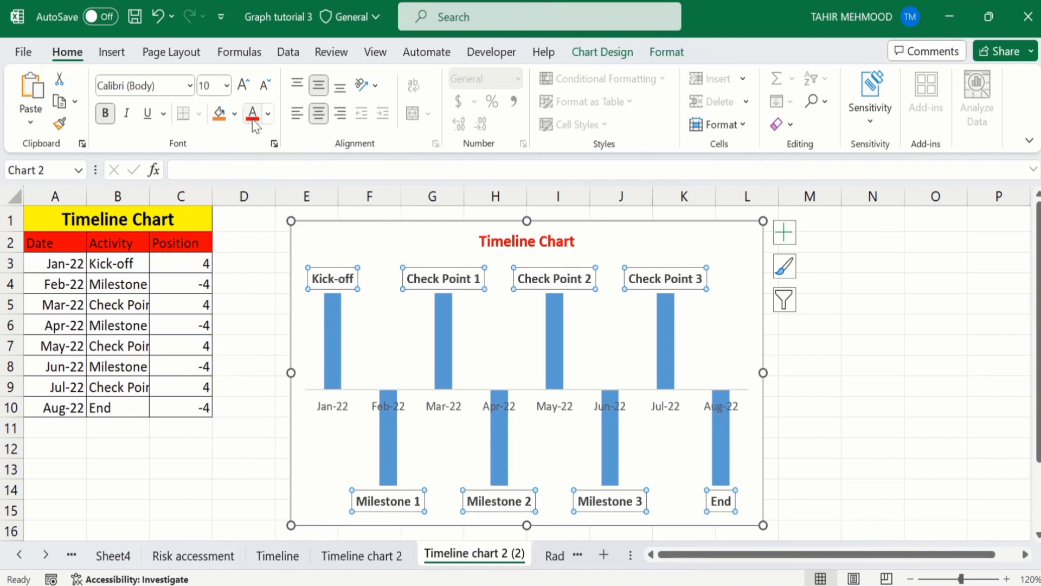
left_click(809, 346)
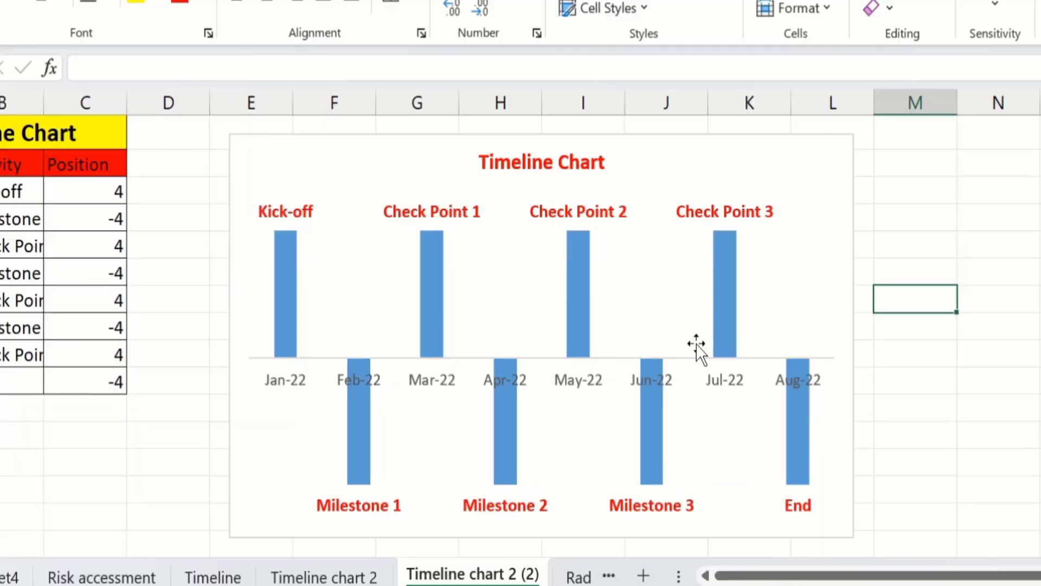
Step: Format the chart's horizontal date axis with a solid red line
left_click(429, 377)
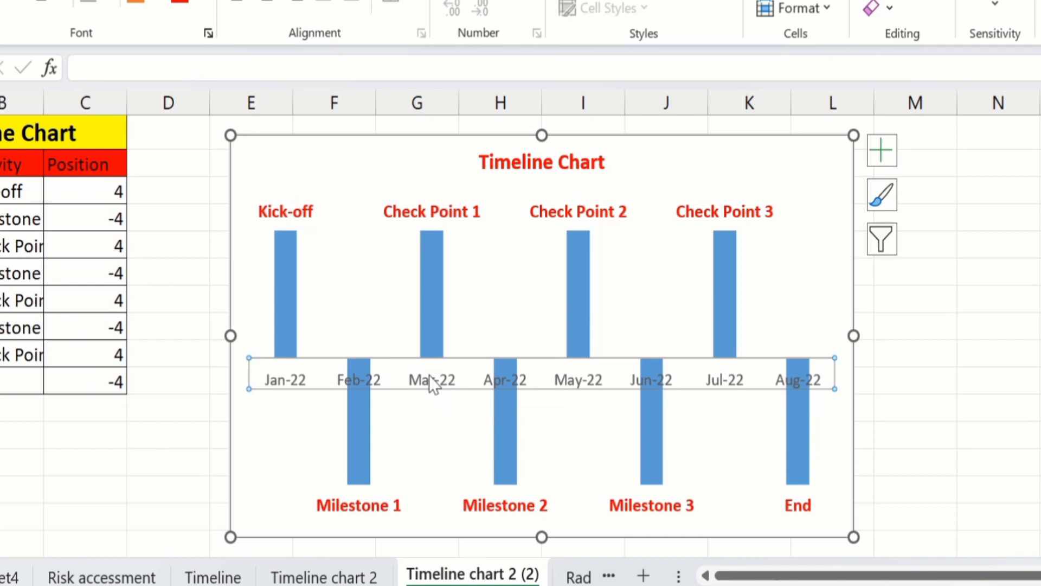
right_click(435, 379)
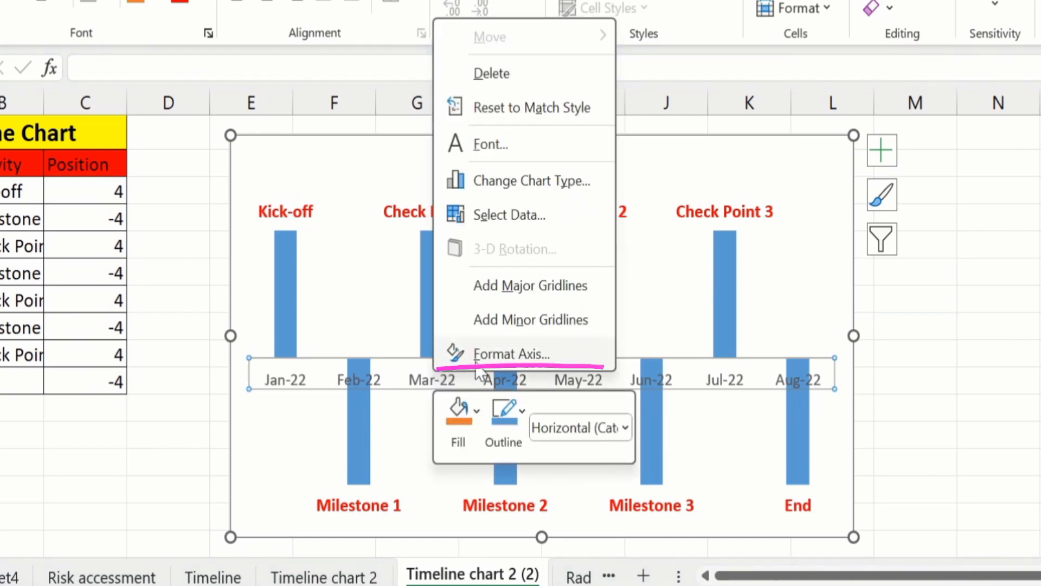
left_click(511, 353)
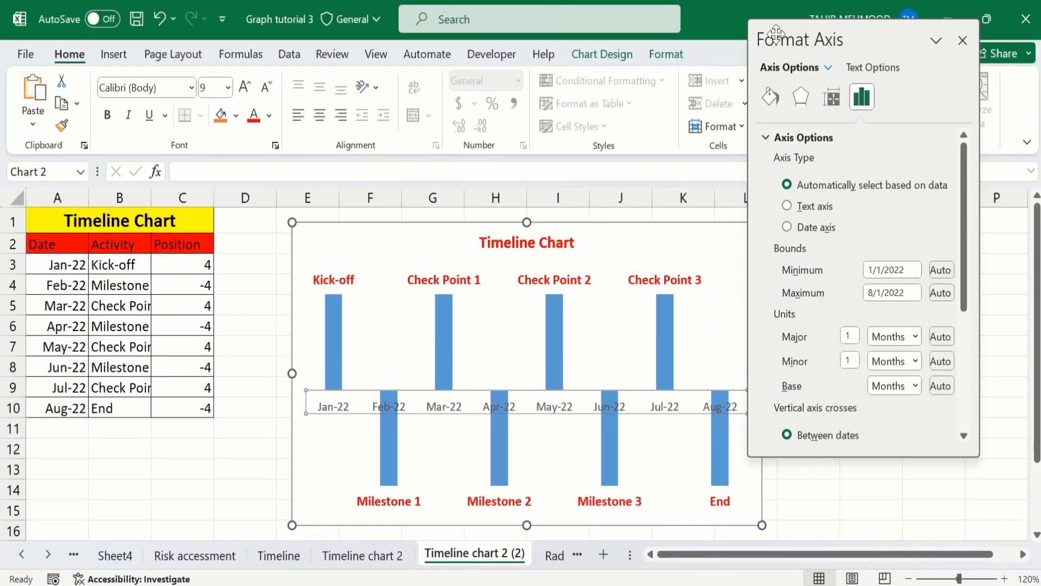
left_click_drag(867, 52, 884, 145)
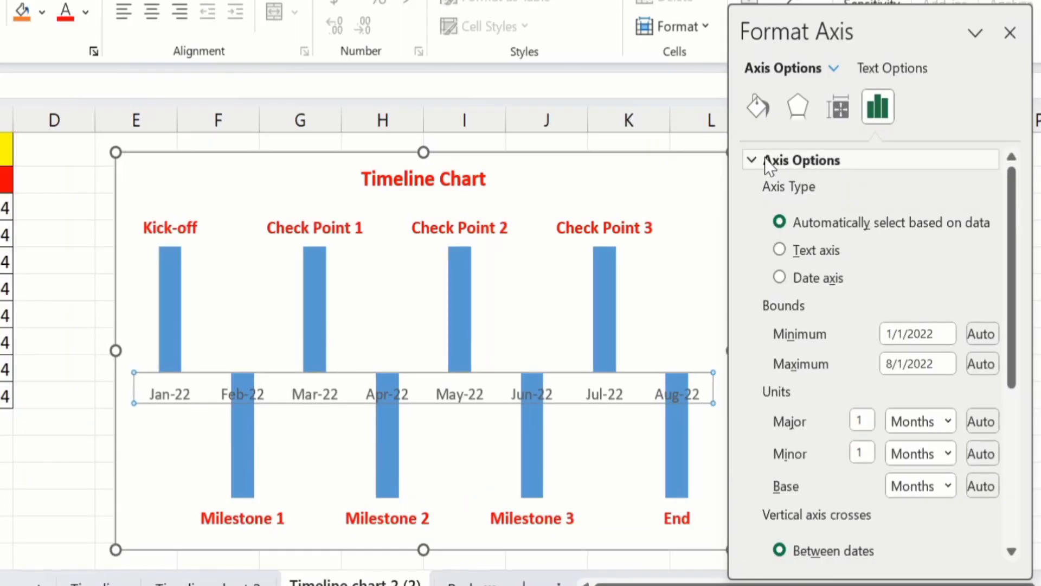
left_click(759, 113)
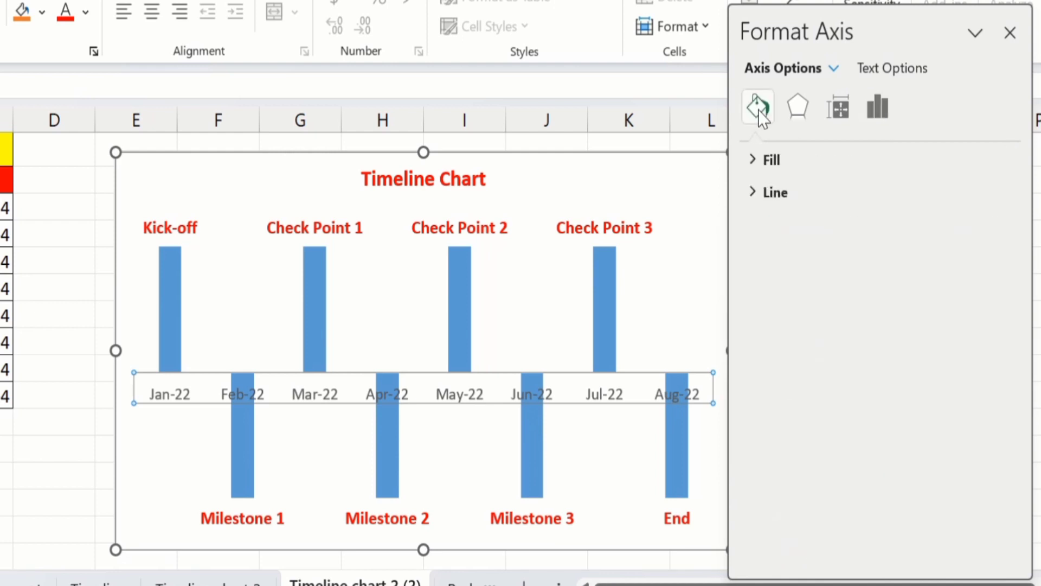
left_click(773, 194)
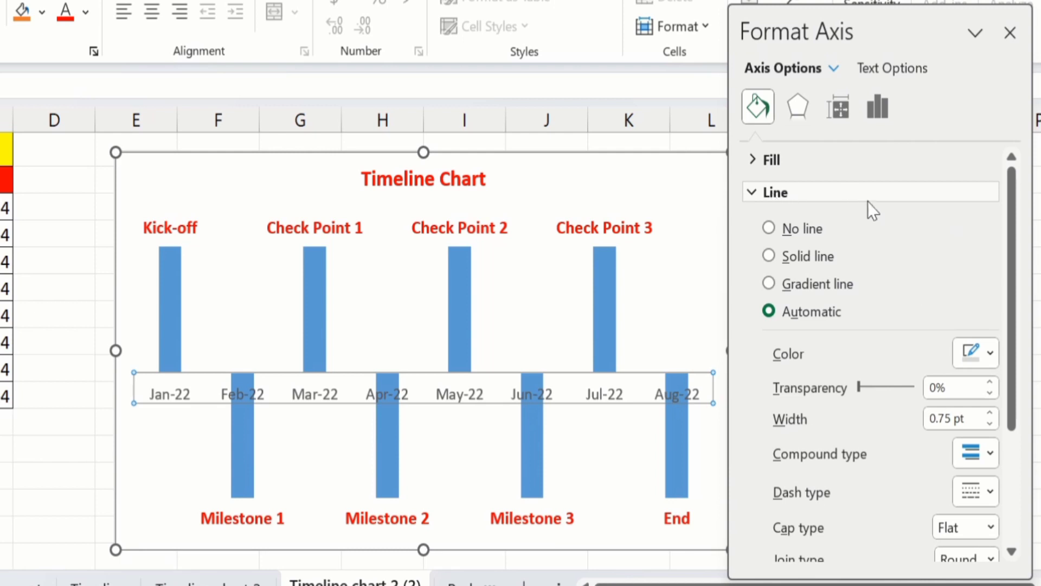
left_click(769, 256)
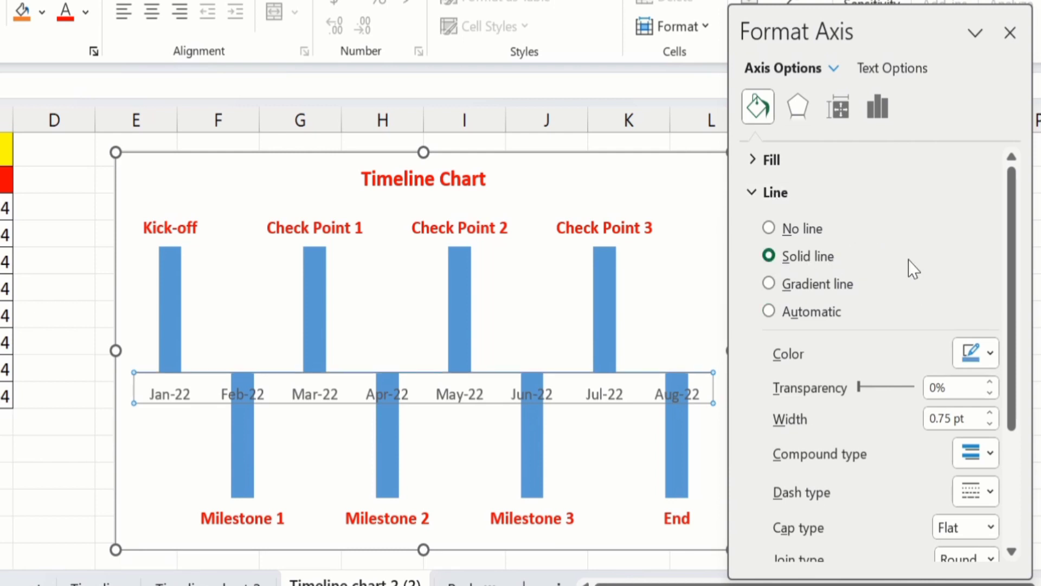
left_click(990, 353)
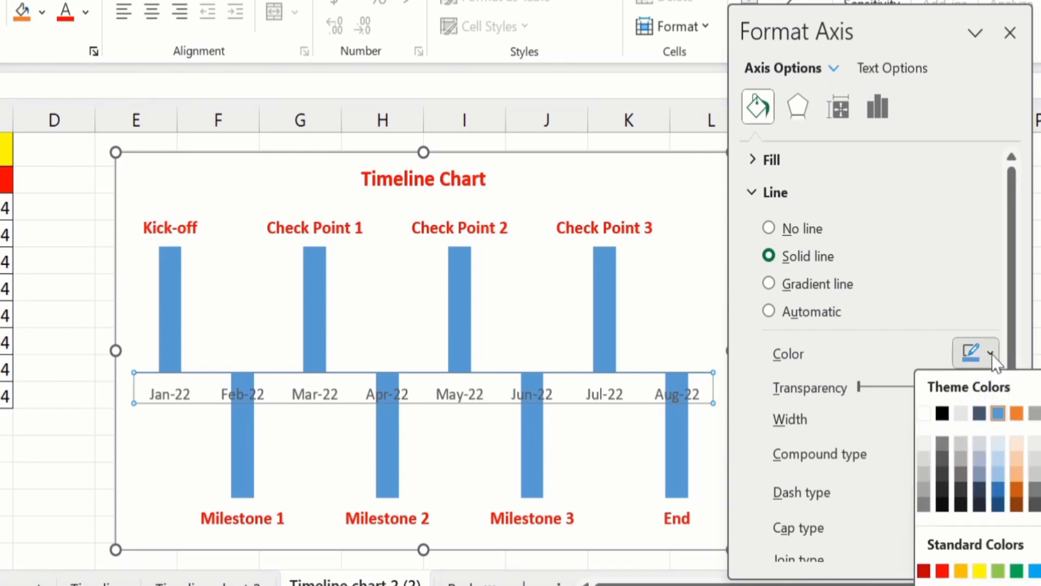
left_click(943, 570)
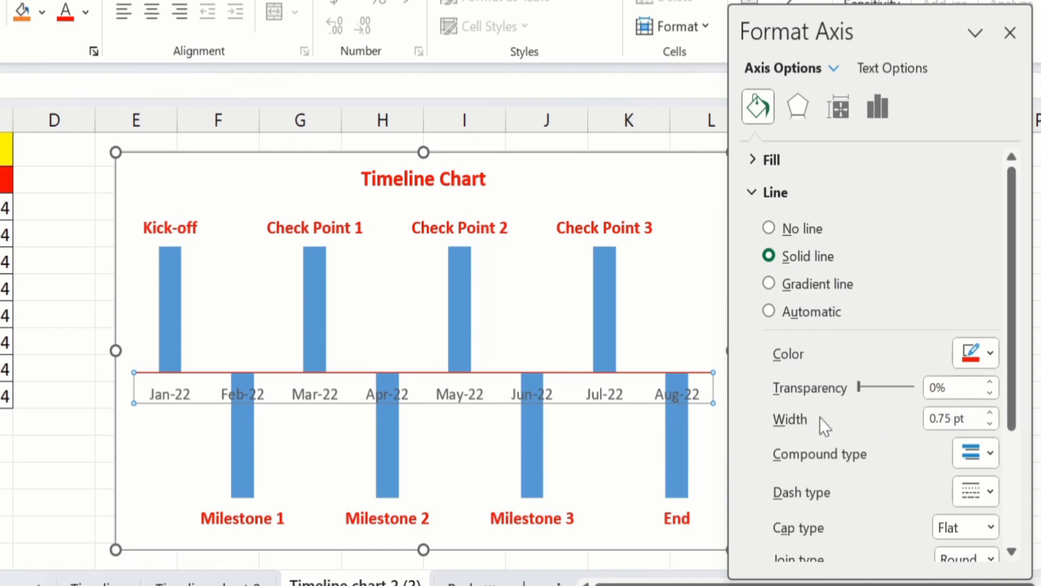
Step: Set the width of the date axis line to 3 pt
left_click(991, 413)
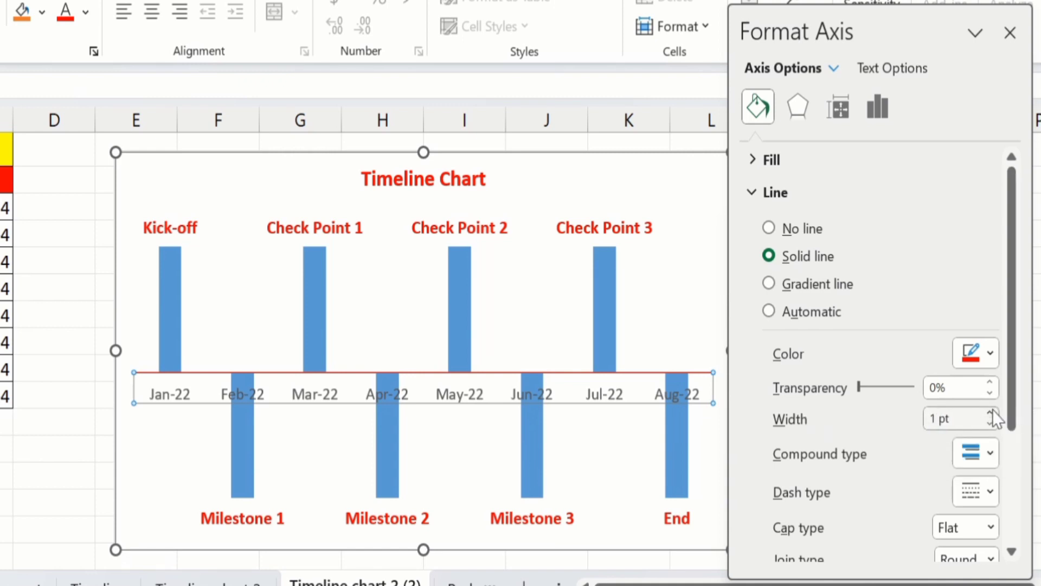
left_click(990, 413)
left_click(990, 413)
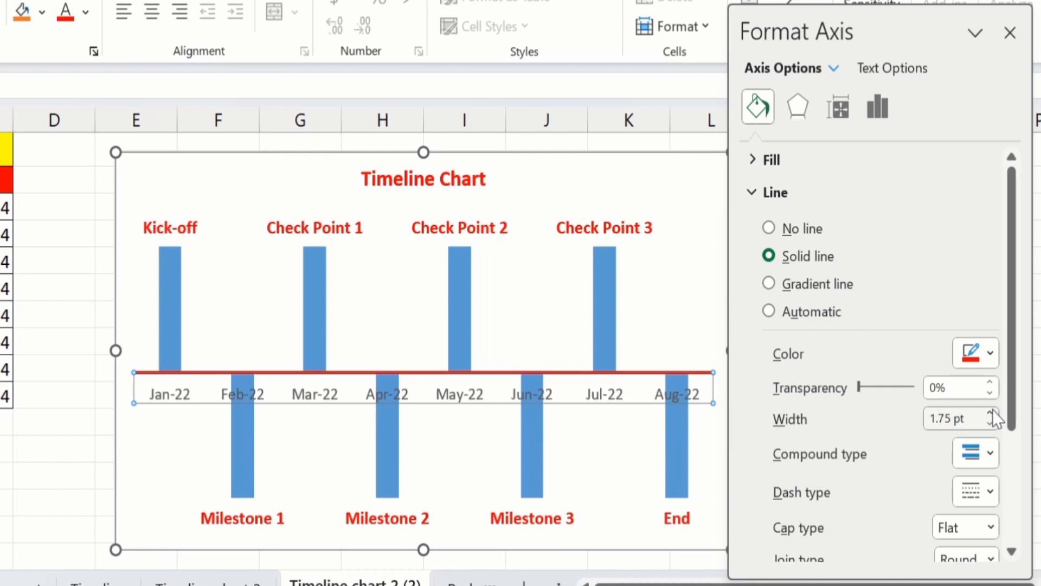
left_click(990, 413)
left_click(990, 413)
left_click(990, 413)
left_click(990, 413)
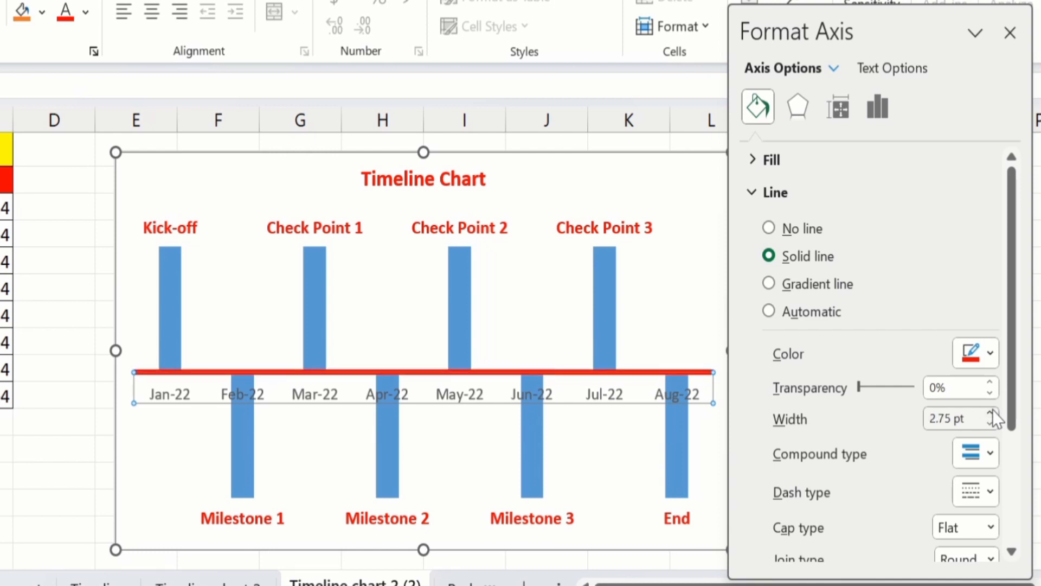
left_click(990, 413)
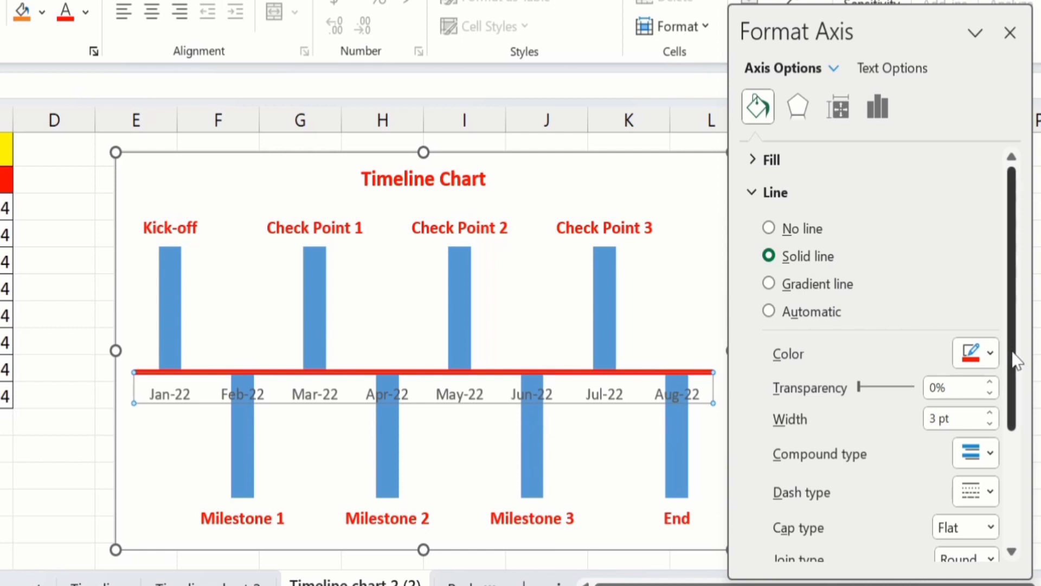
Step: Give the date axis line a filled triangular arrowhead as its end arrow type and finish formatting the axis
left_click_drag(1016, 353, 1014, 494)
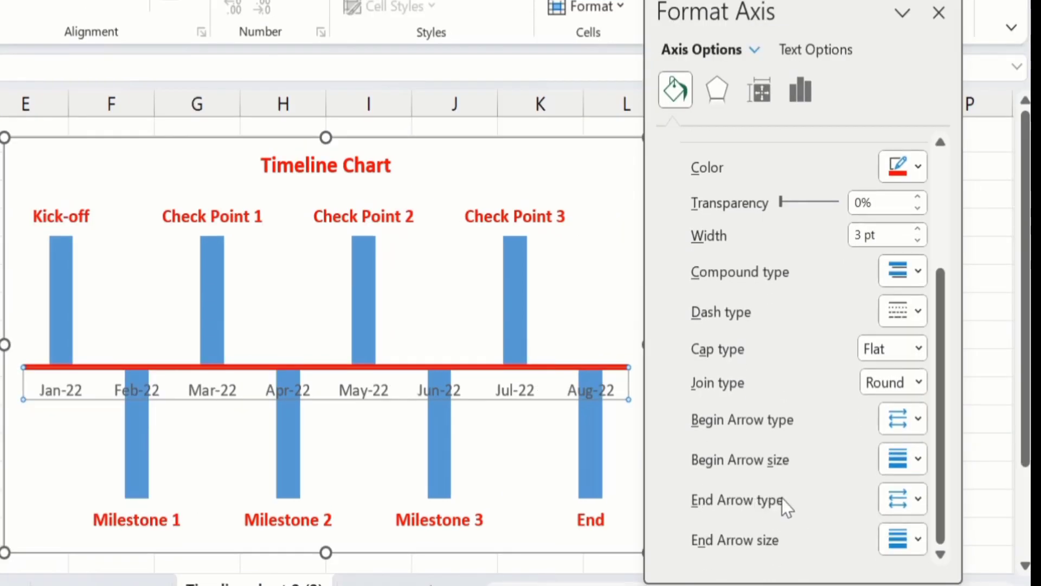
left_click(916, 499)
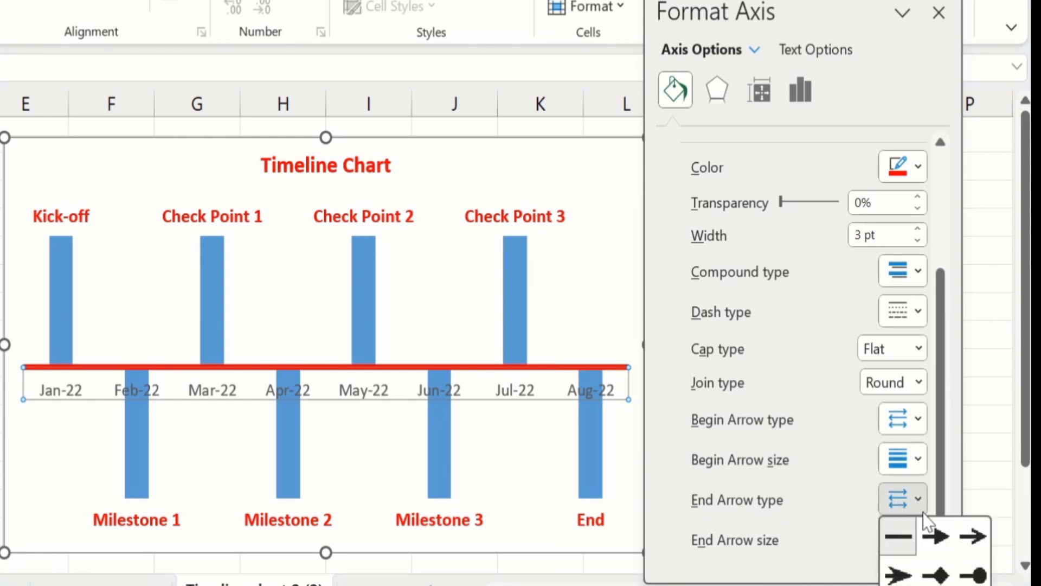
left_click(943, 537)
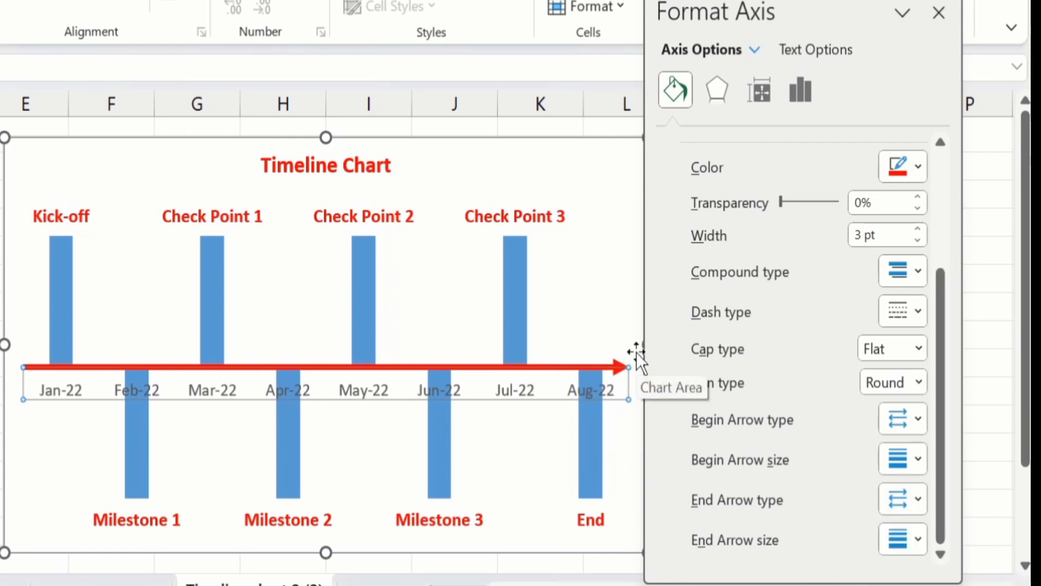
left_click(939, 13)
left_click(820, 366)
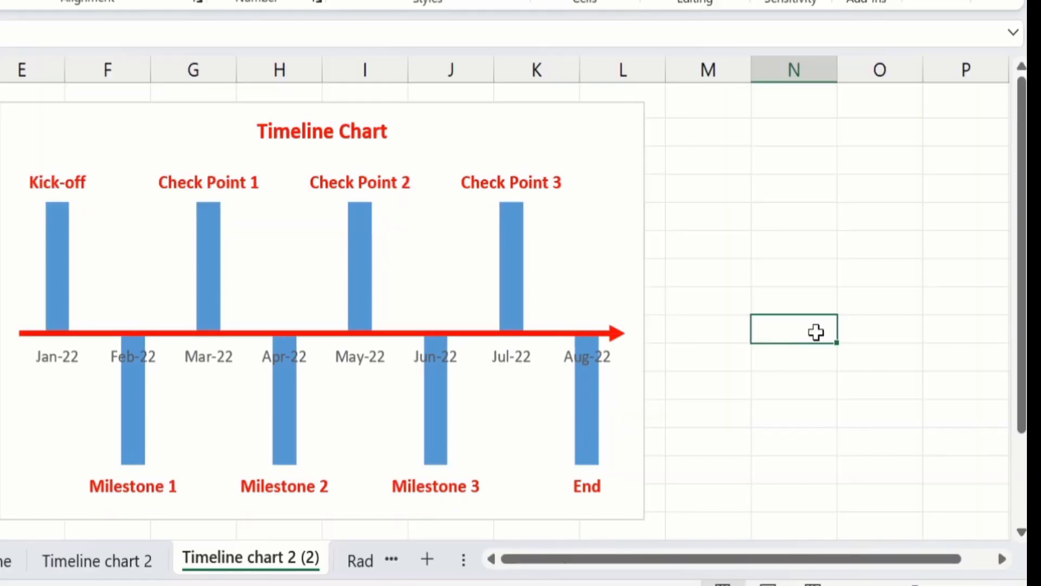
Step: Add error bars to the chart's columns with Minus direction and No Cap end style
left_click(581, 120)
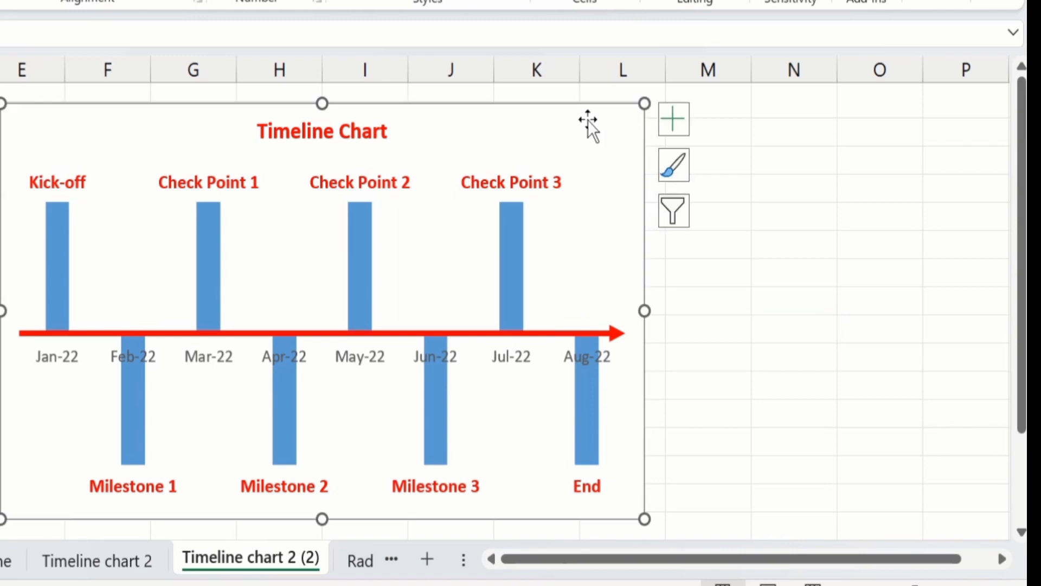
left_click(674, 119)
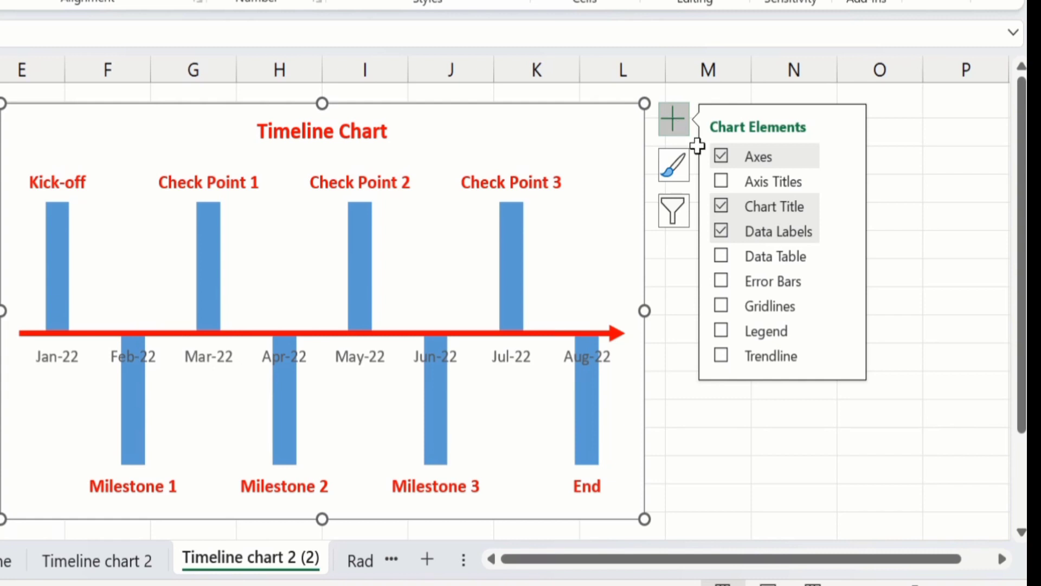
left_click(720, 281)
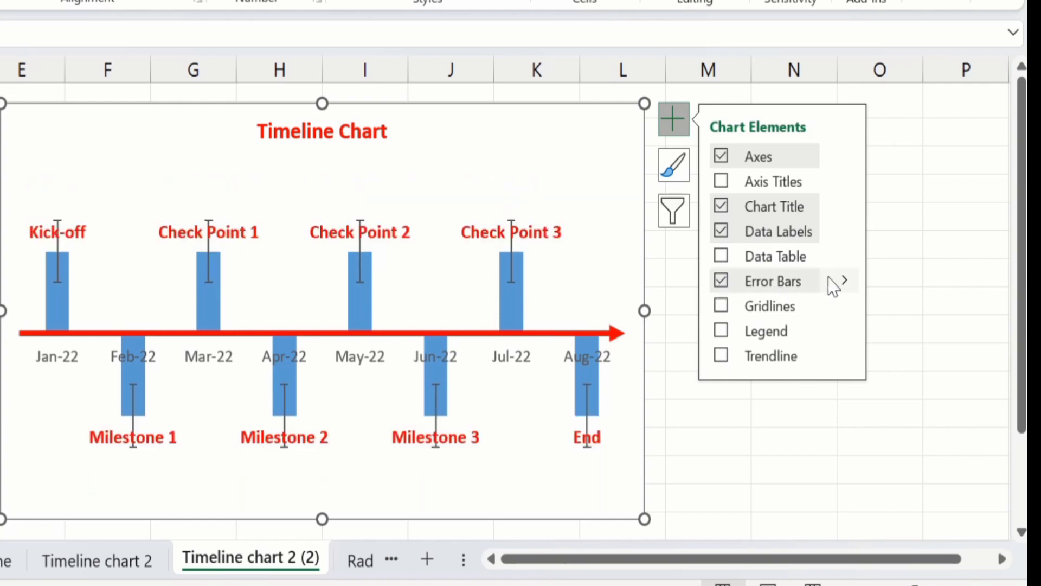
left_click(846, 280)
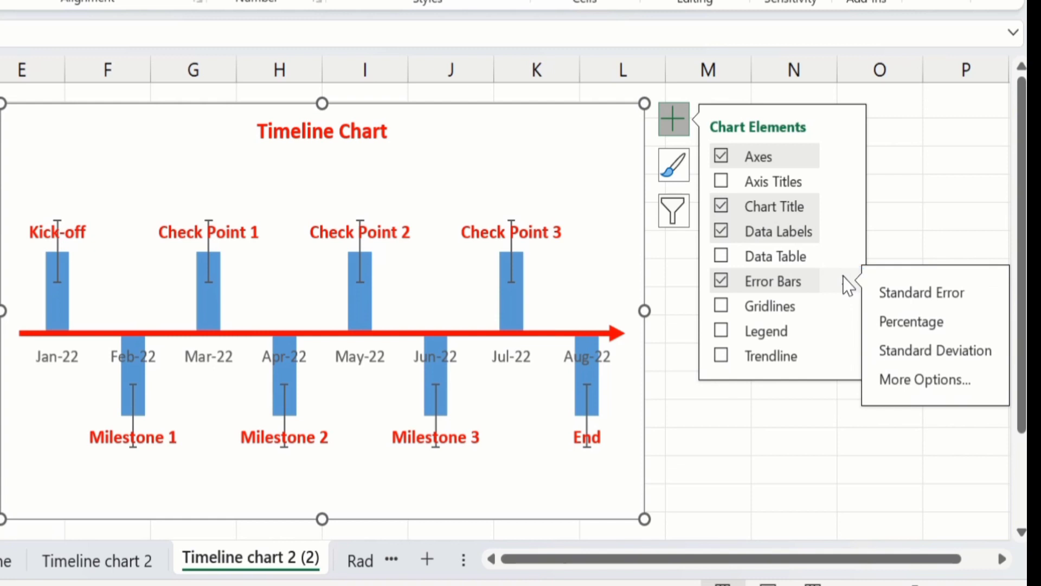
left_click(921, 379)
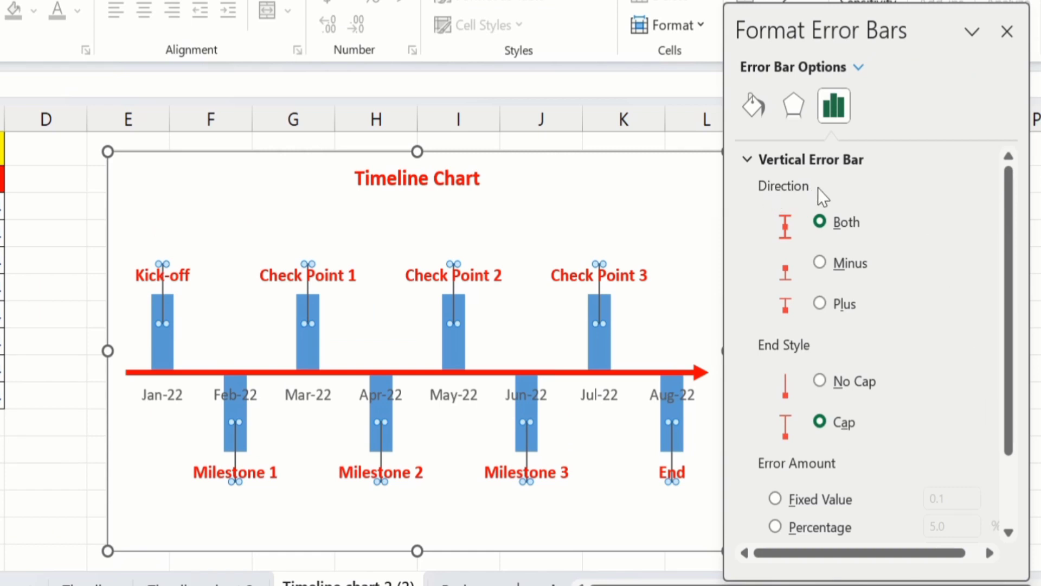
left_click(820, 262)
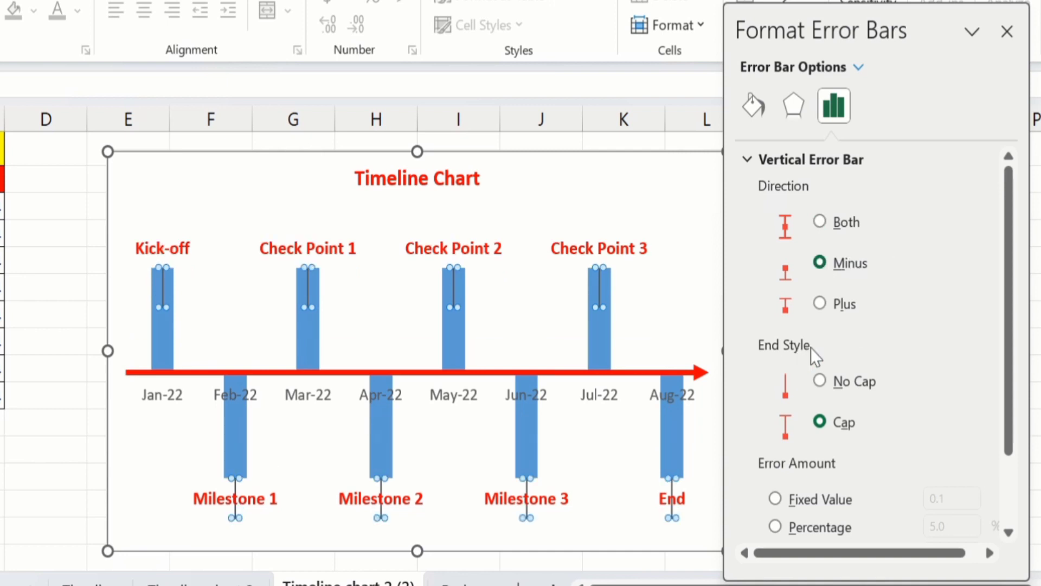
left_click(820, 381)
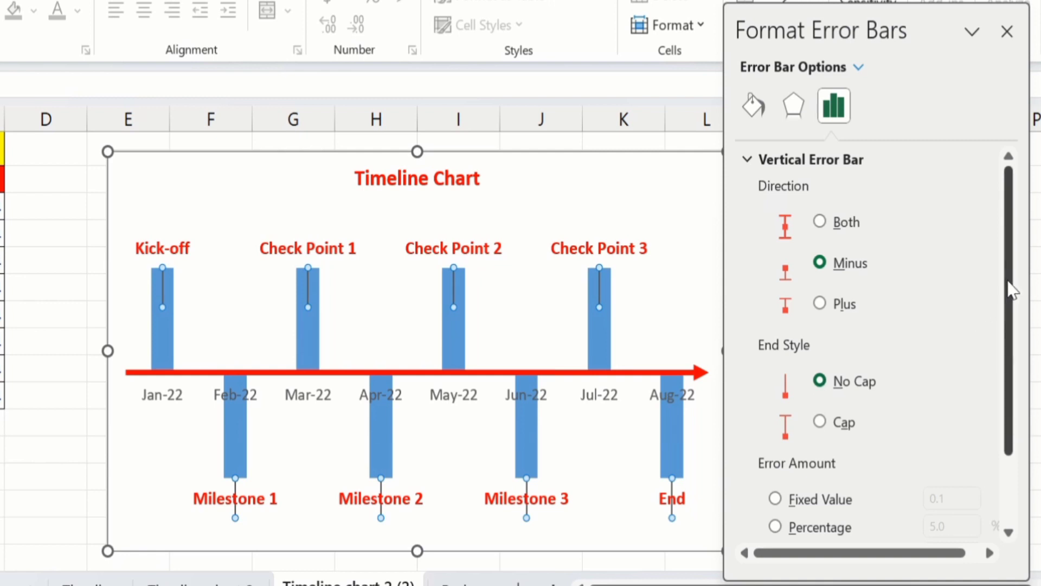
Step: Set the error amount of the vertical error bars to a percentage of 100%
left_click_drag(1010, 288, 1009, 408)
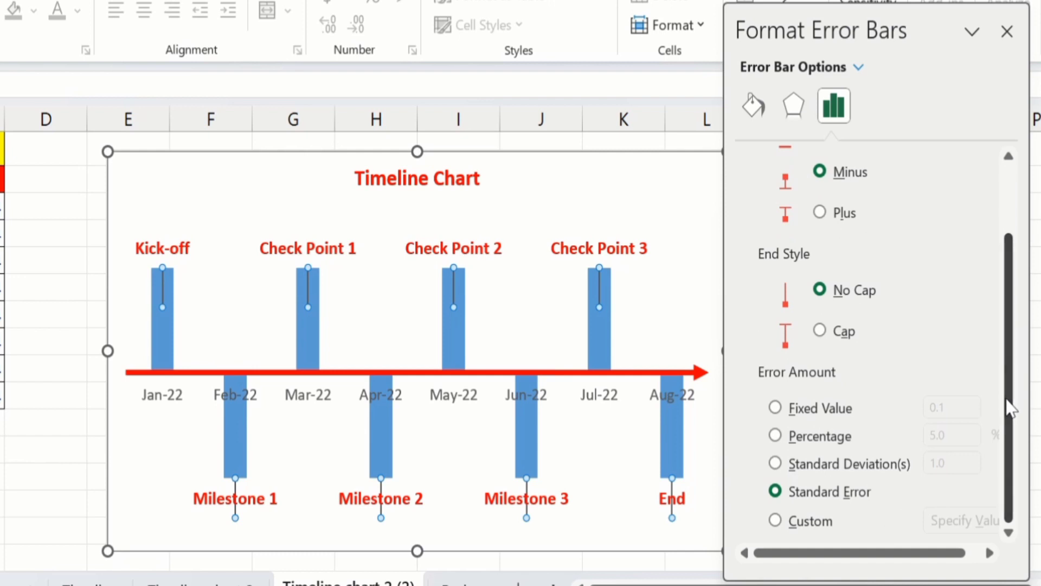
left_click(776, 434)
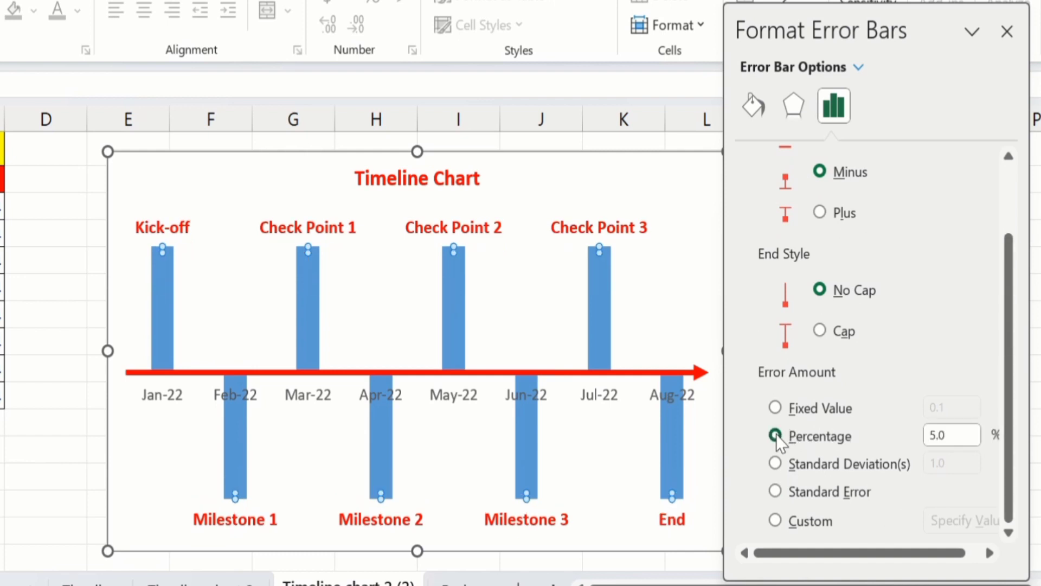
left_click(931, 436)
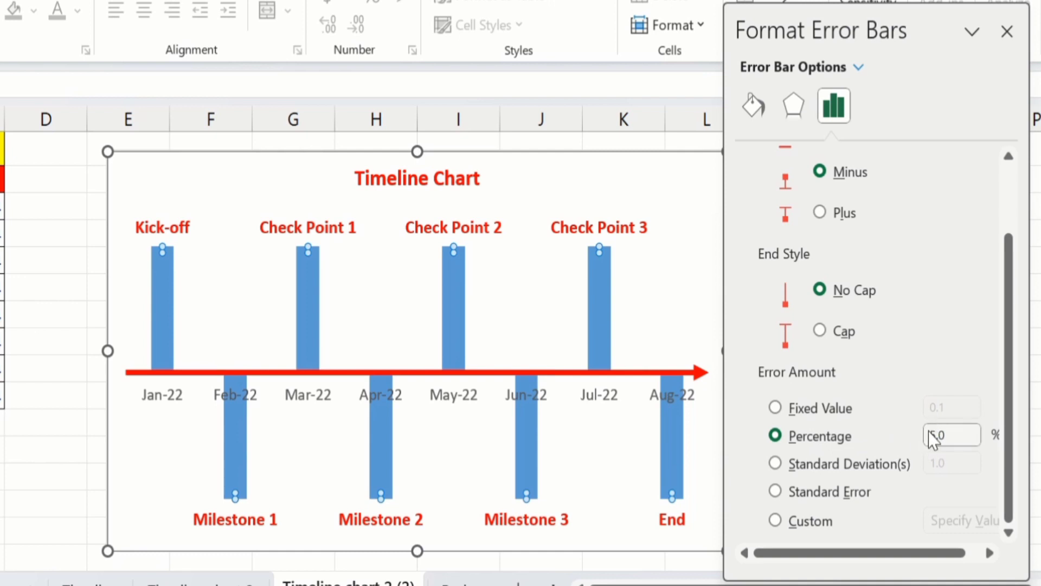
left_click(932, 429)
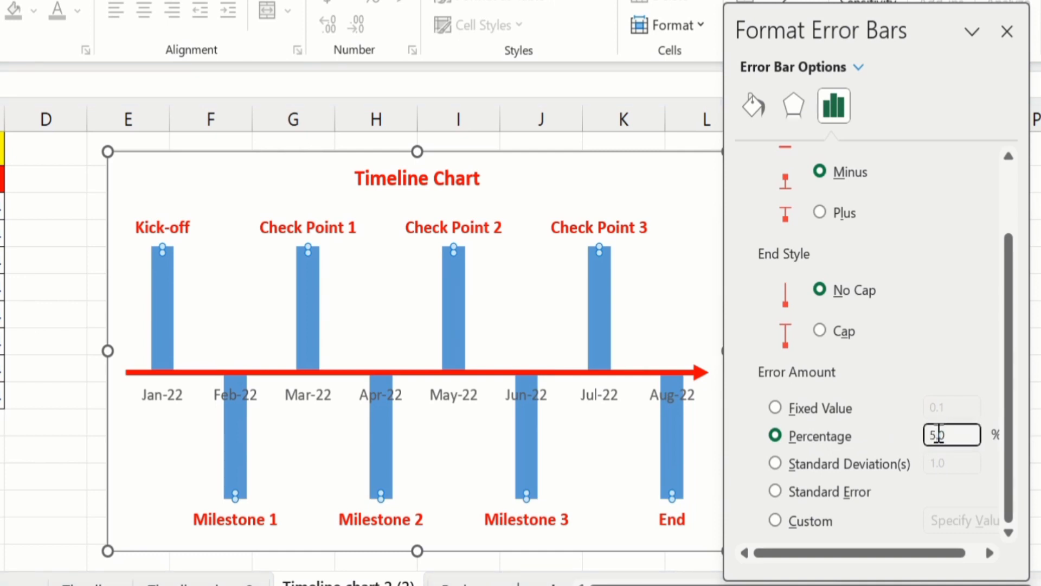
key("Delete")
key("Delete")
key("Delete")
type("100")
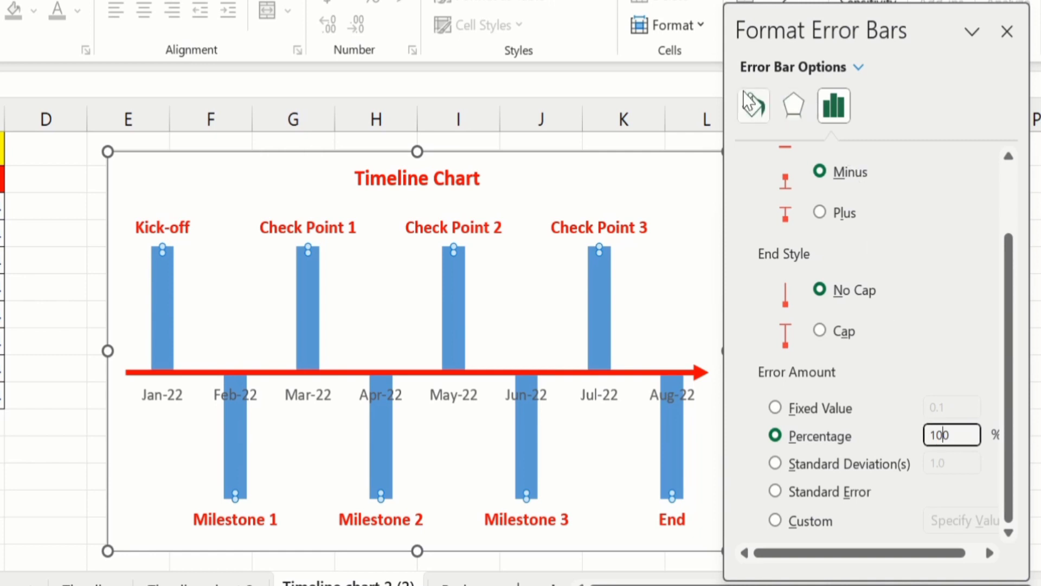
Step: Format the error bars as solid red lines 2 pt wide and finish formatting them
left_click(754, 105)
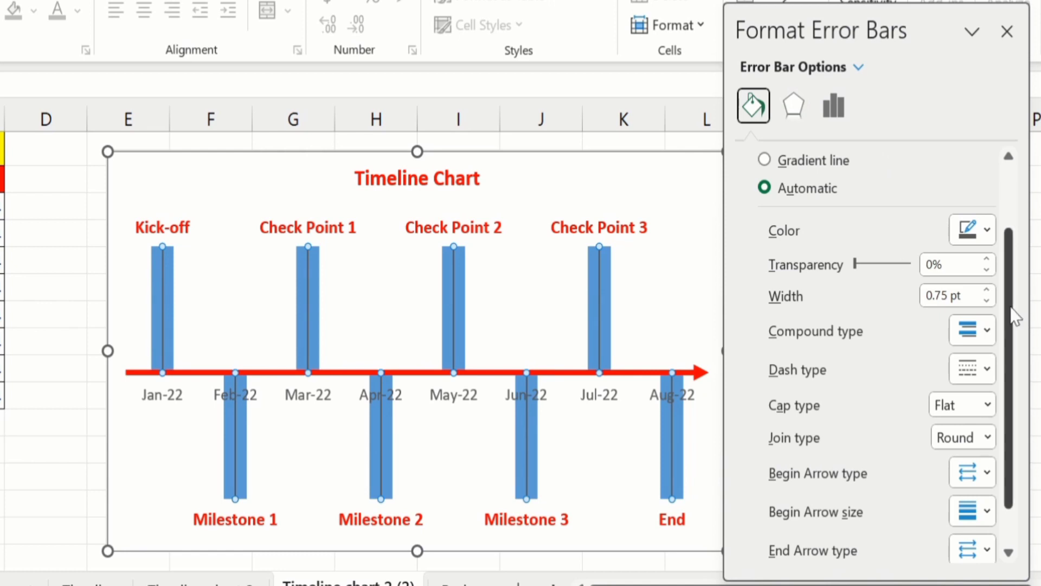
left_click_drag(1015, 317, 1011, 220)
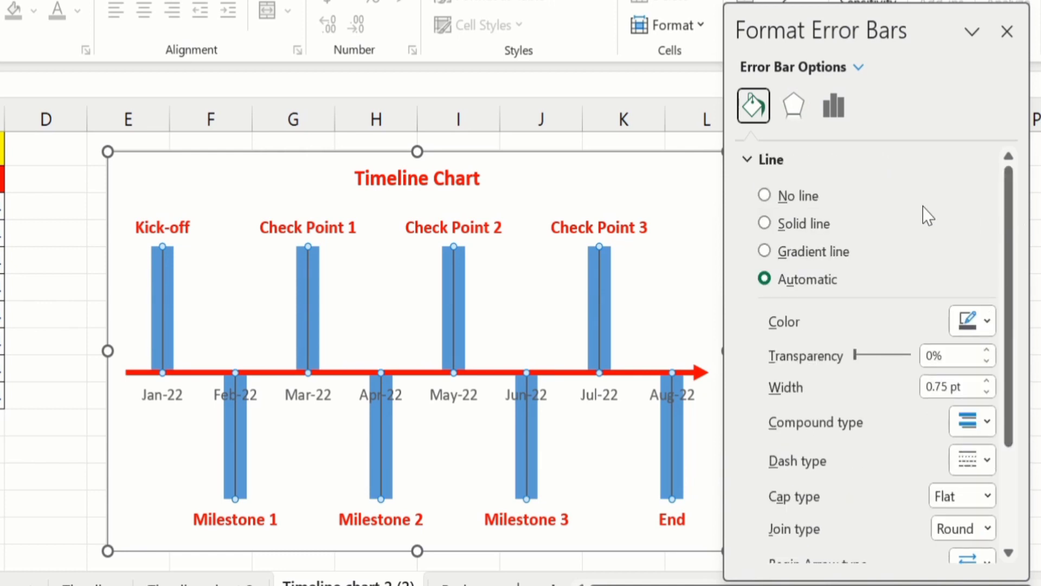
left_click(765, 224)
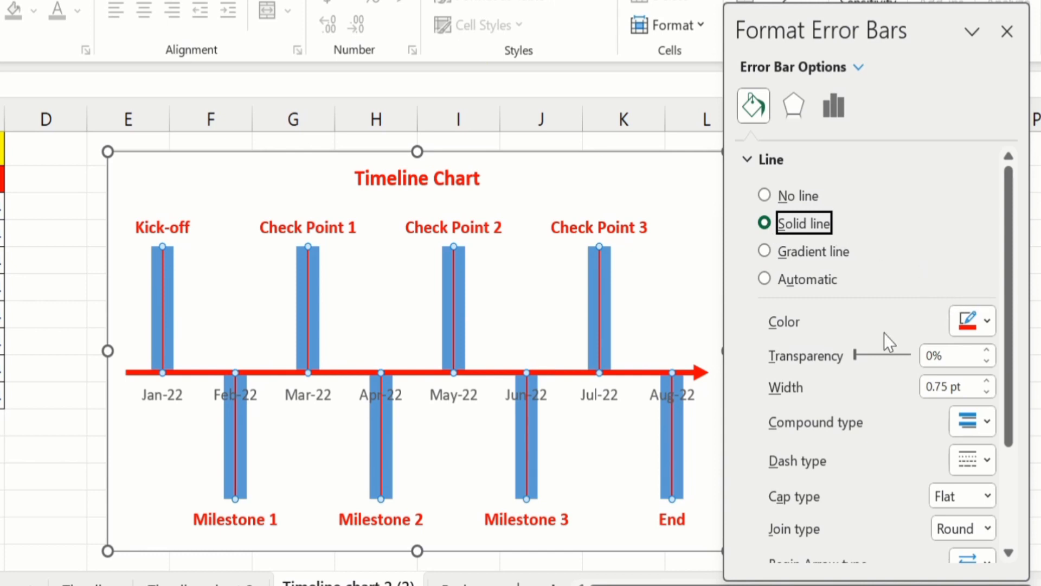
left_click(987, 381)
left_click(986, 382)
left_click(986, 381)
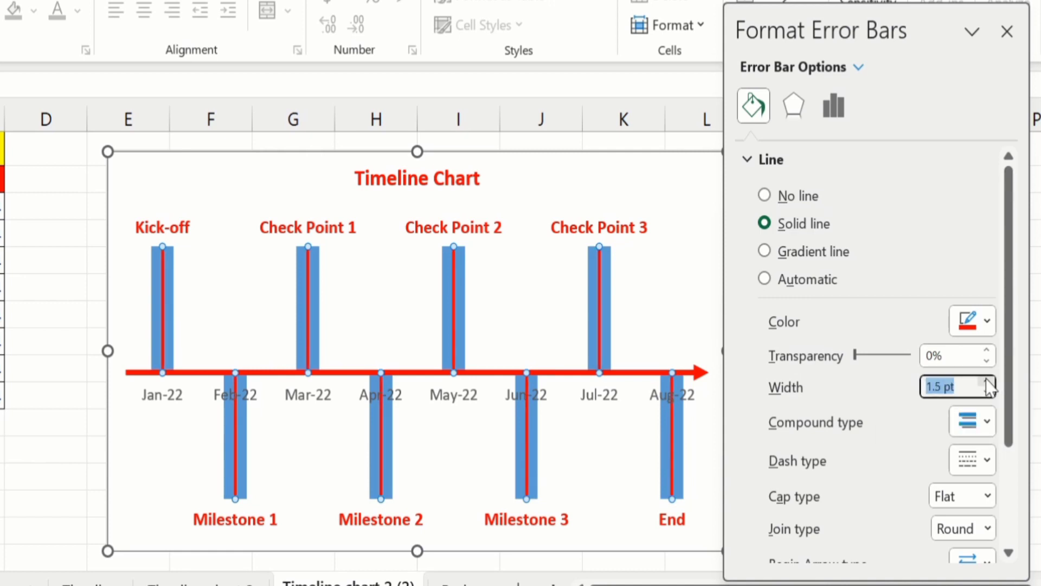
left_click(986, 381)
left_click(986, 382)
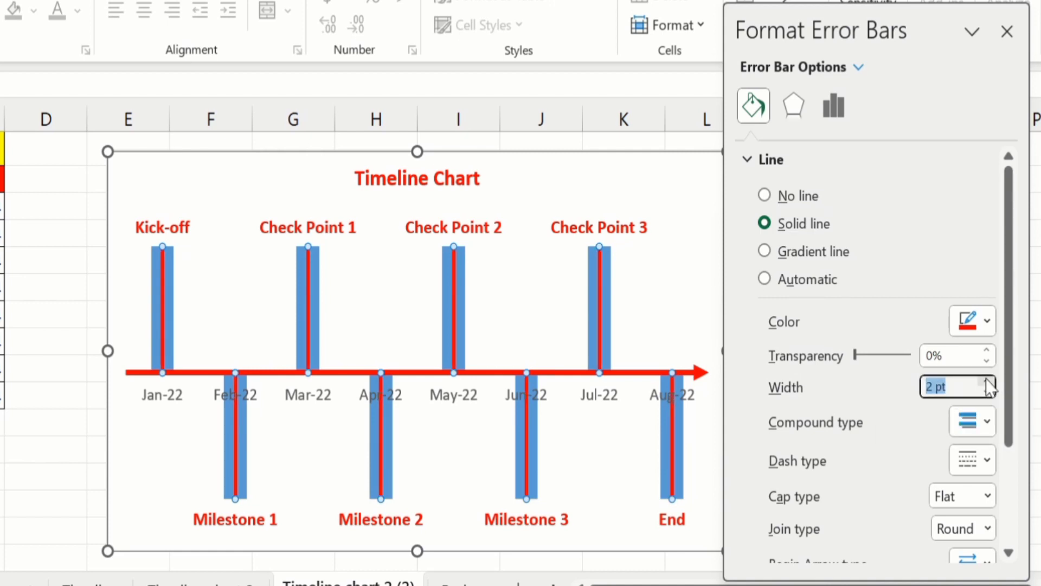
left_click(1006, 31)
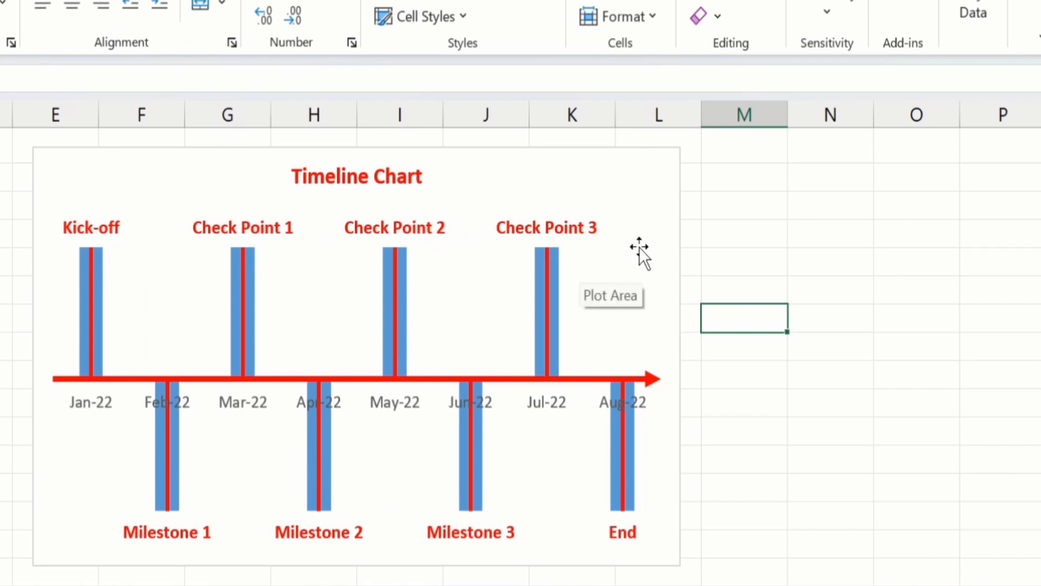
Step: Format the timeline chart's column series with no fill and no border line, leaving the error bars as stems
left_click(640, 229)
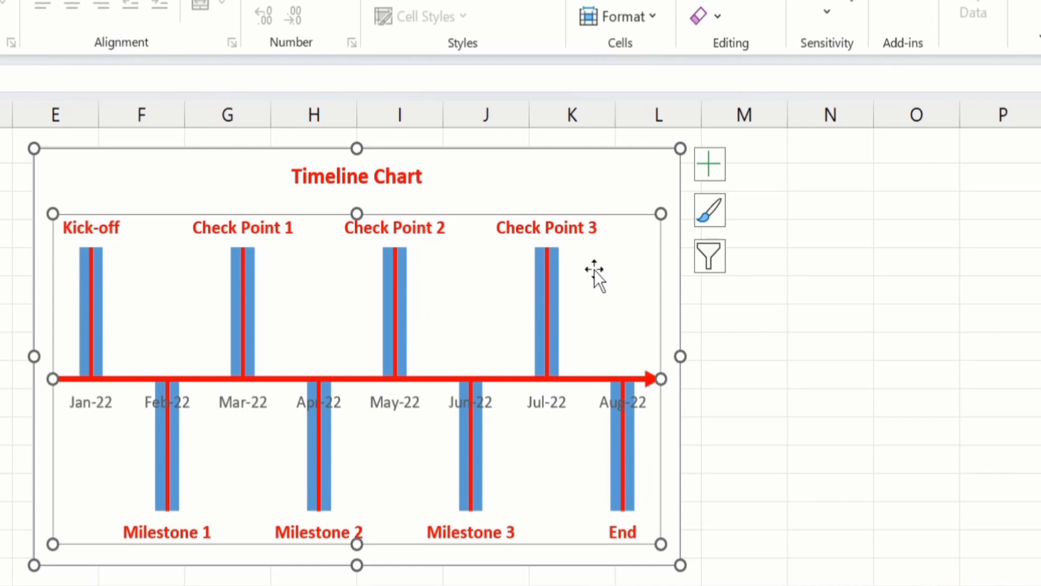
left_click(560, 291)
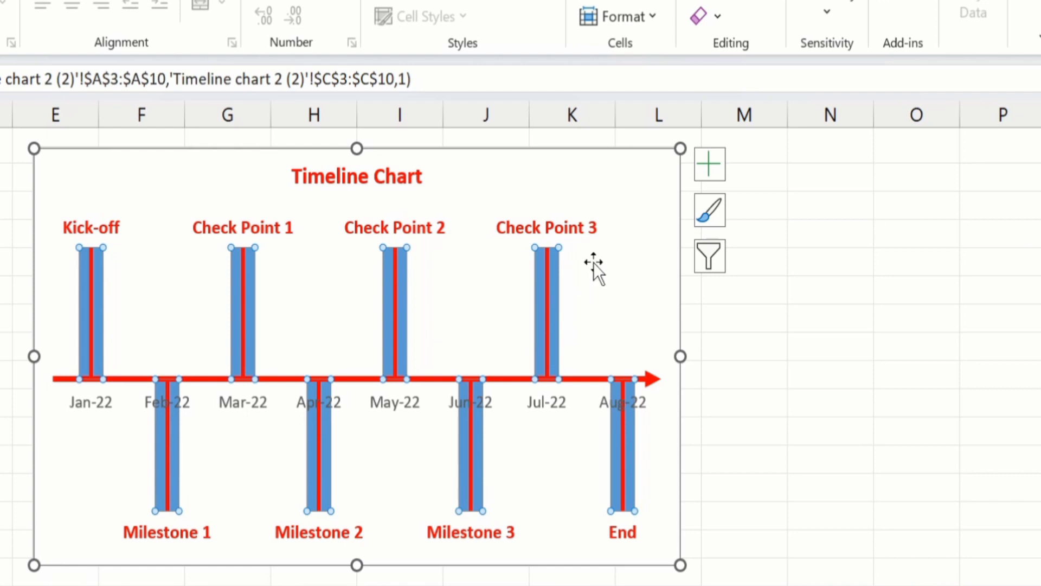
mouse_move(554, 262)
right_click(555, 265)
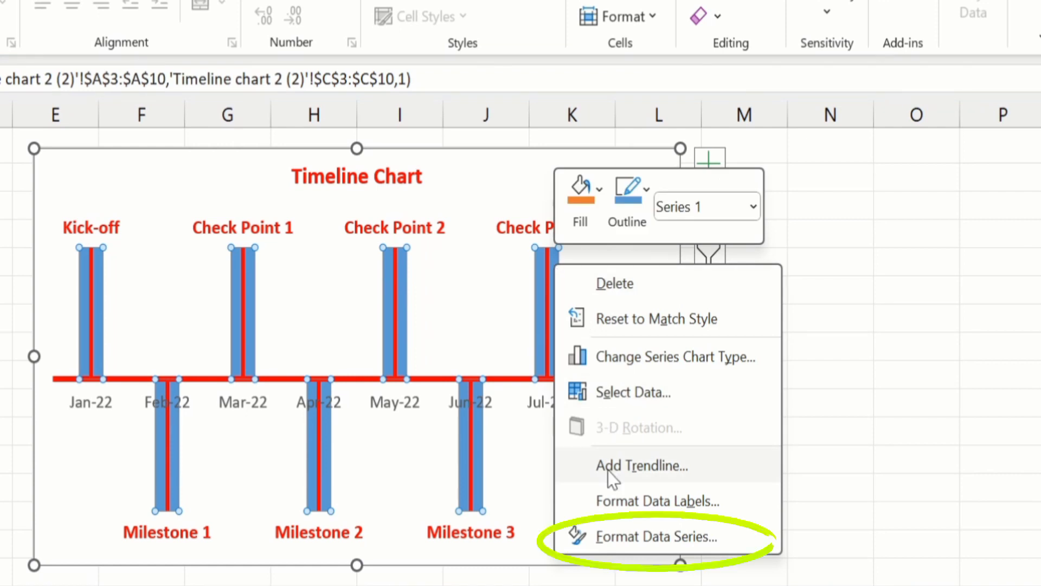
left_click(622, 535)
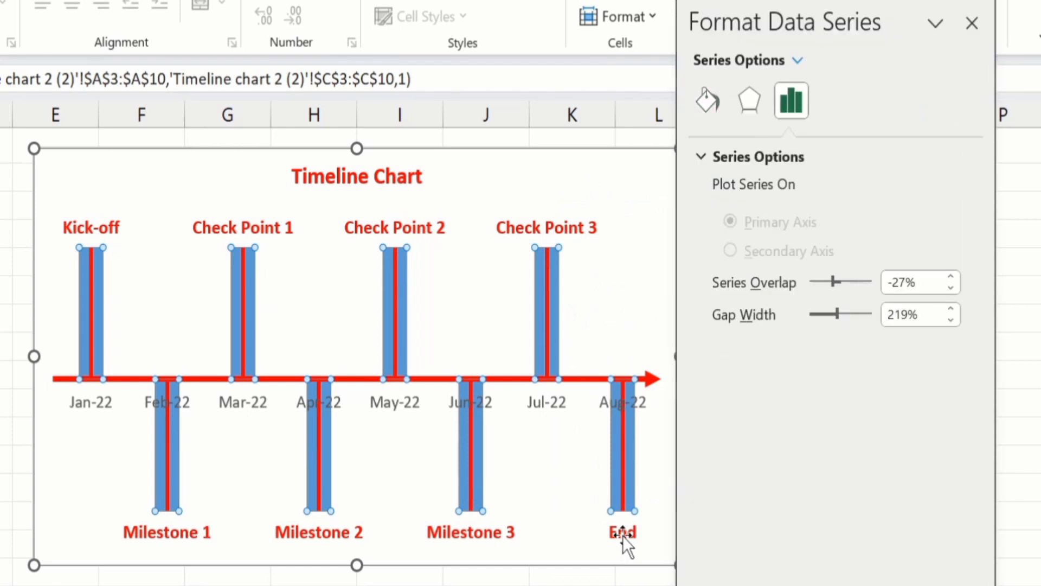
left_click(708, 100)
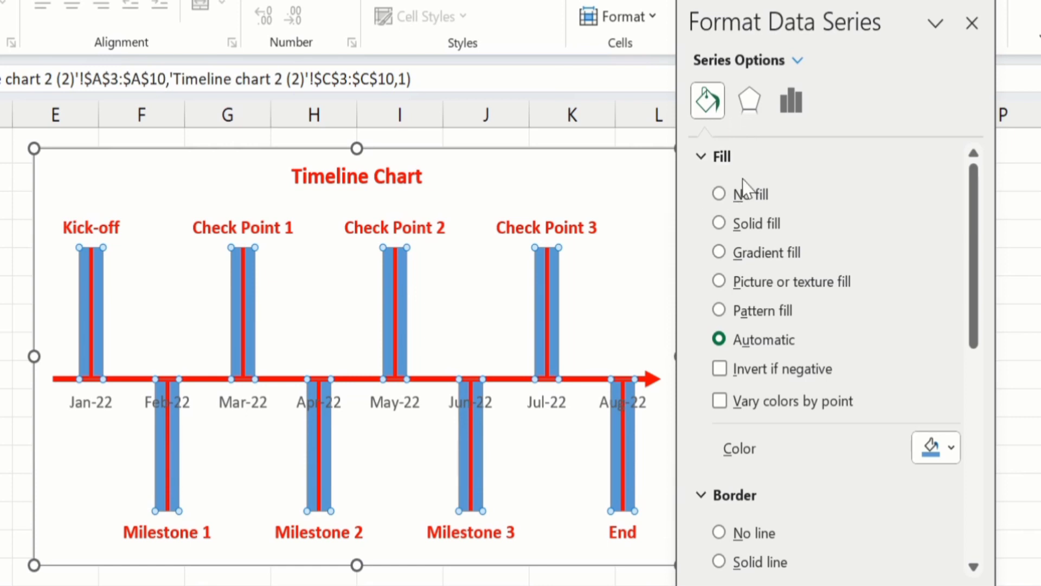
left_click(729, 194)
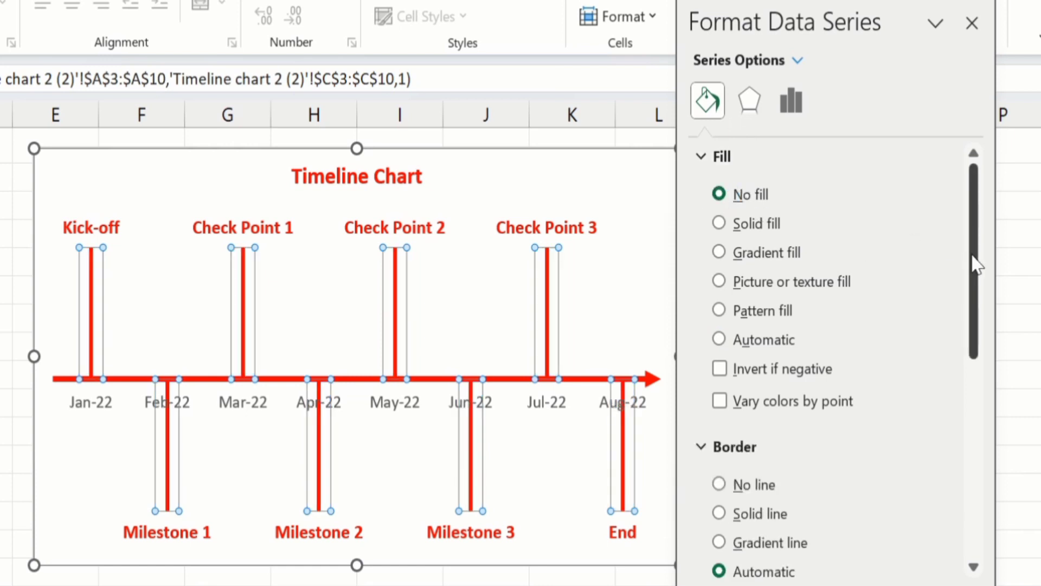
left_click_drag(976, 264, 972, 354)
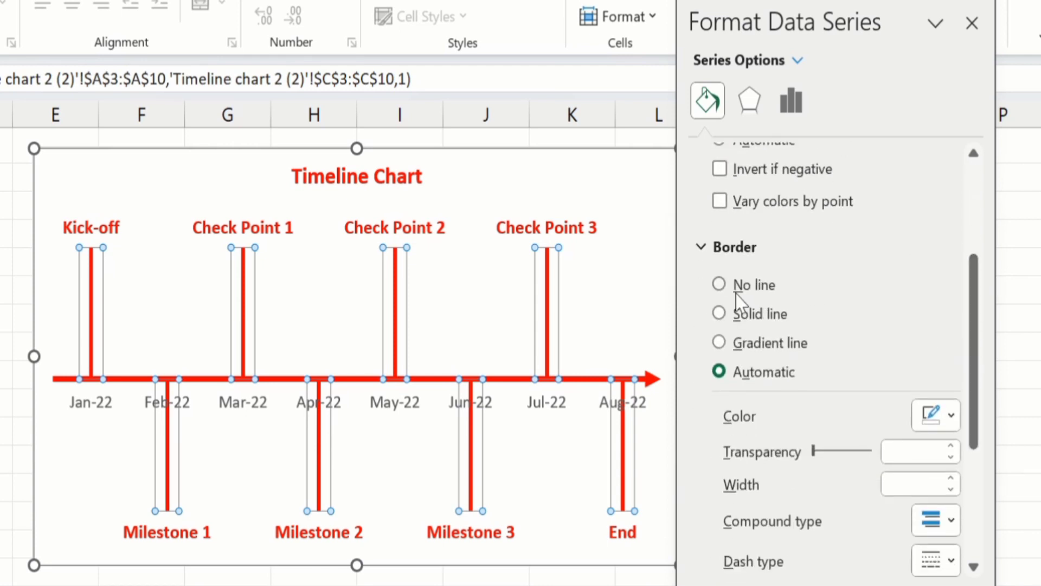
left_click(720, 284)
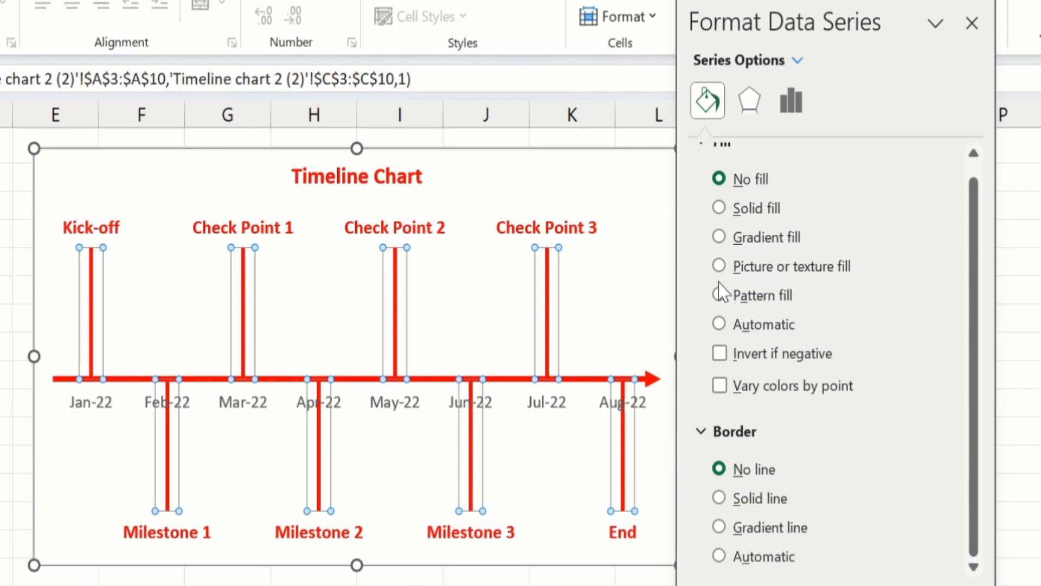
left_click(972, 24)
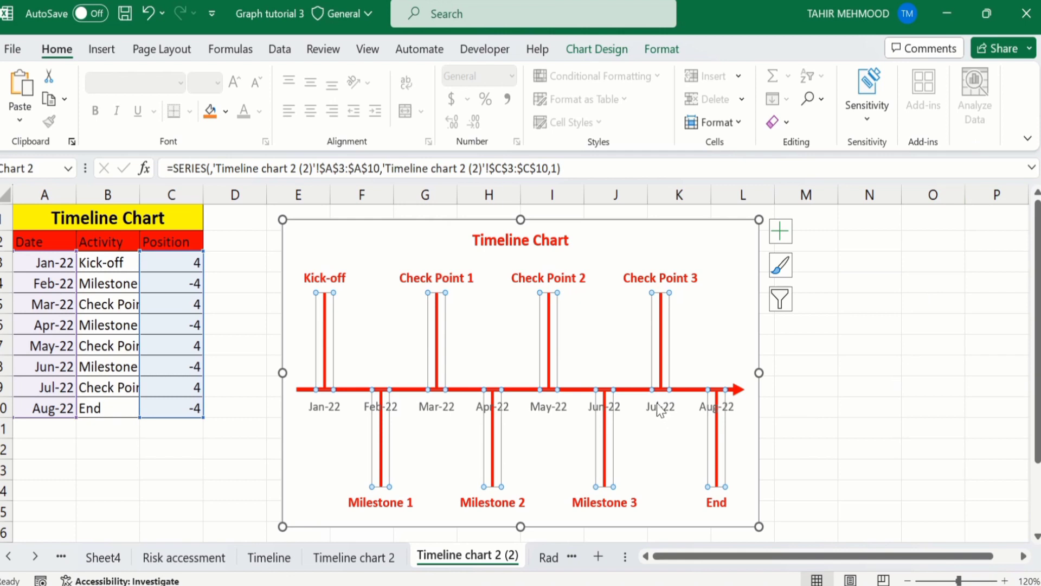
Step: Format the date axis labels as red, bold text at font size 12
left_click(659, 410)
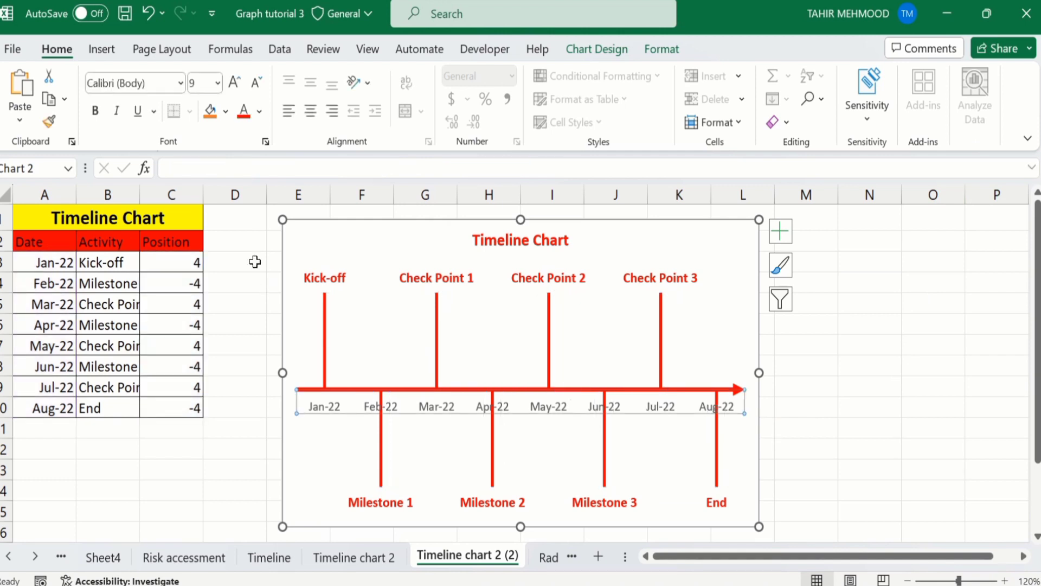
left_click(260, 113)
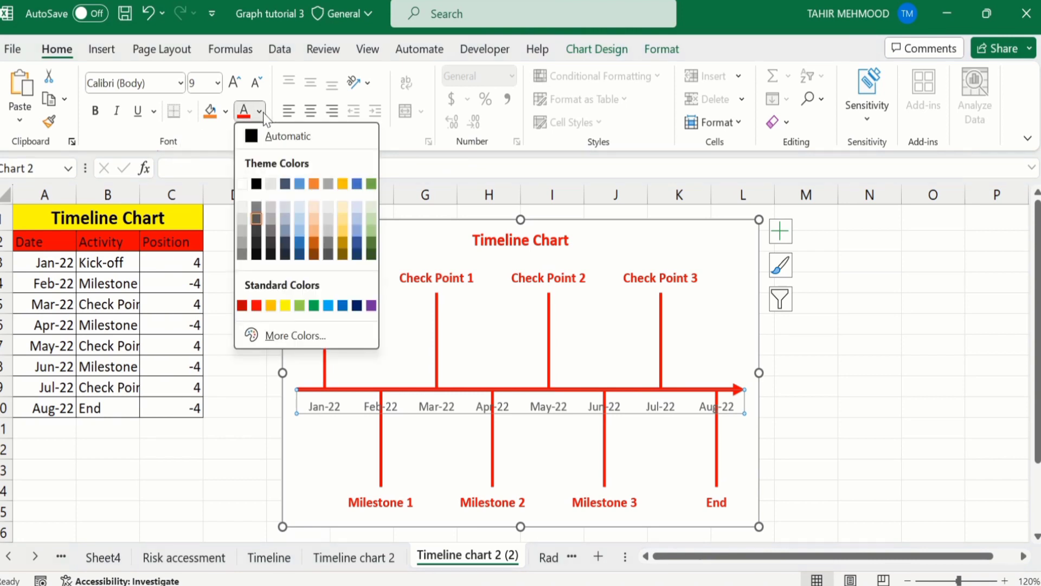
left_click(256, 306)
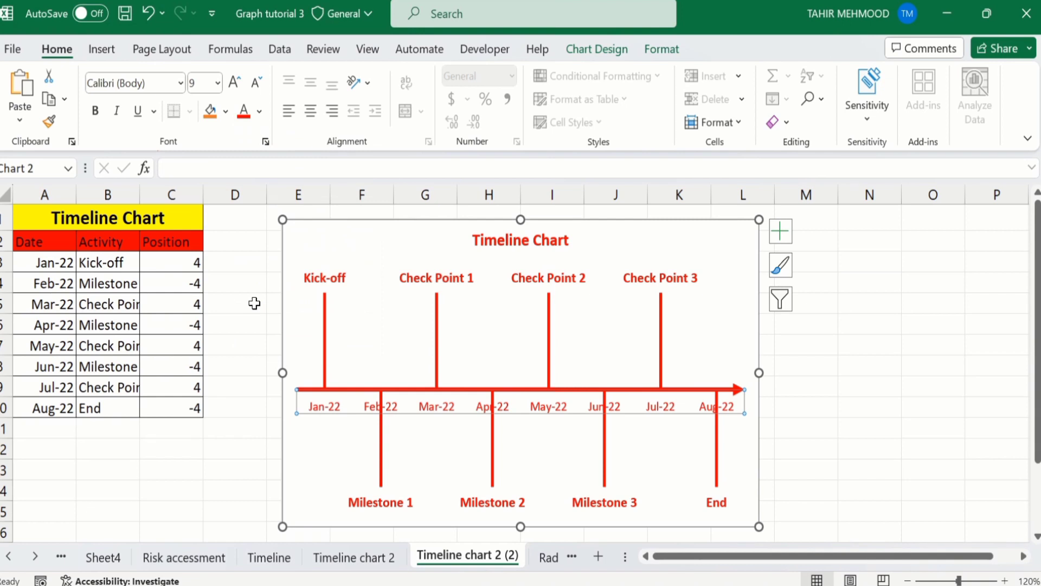
left_click(95, 111)
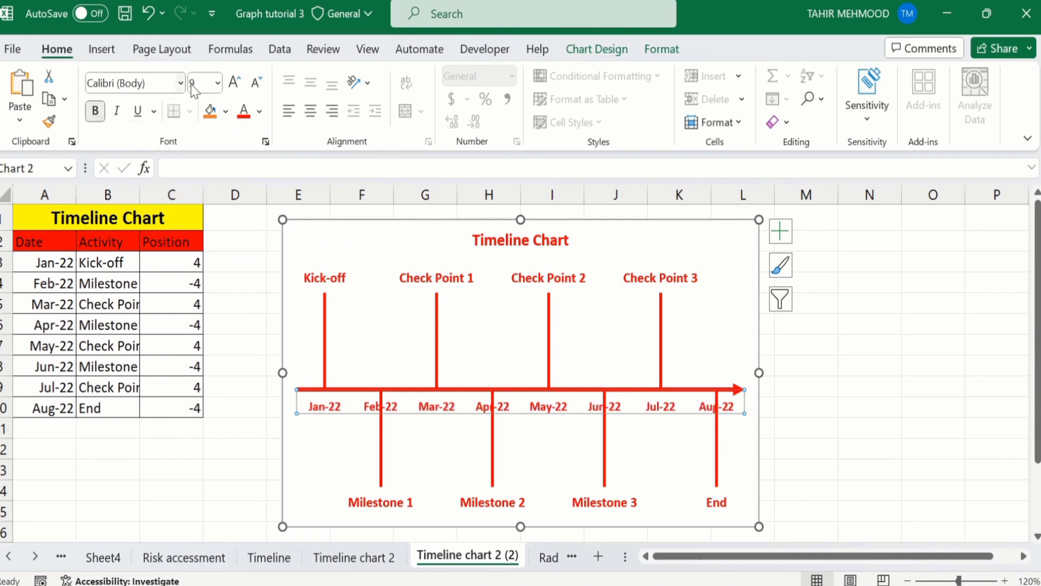
left_click(217, 83)
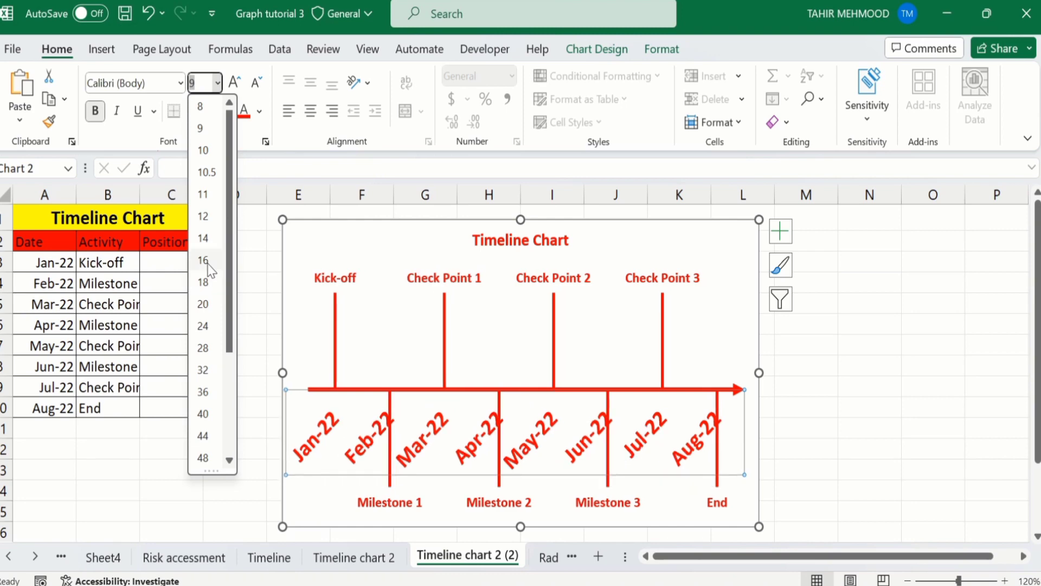
left_click(213, 219)
key("Escape")
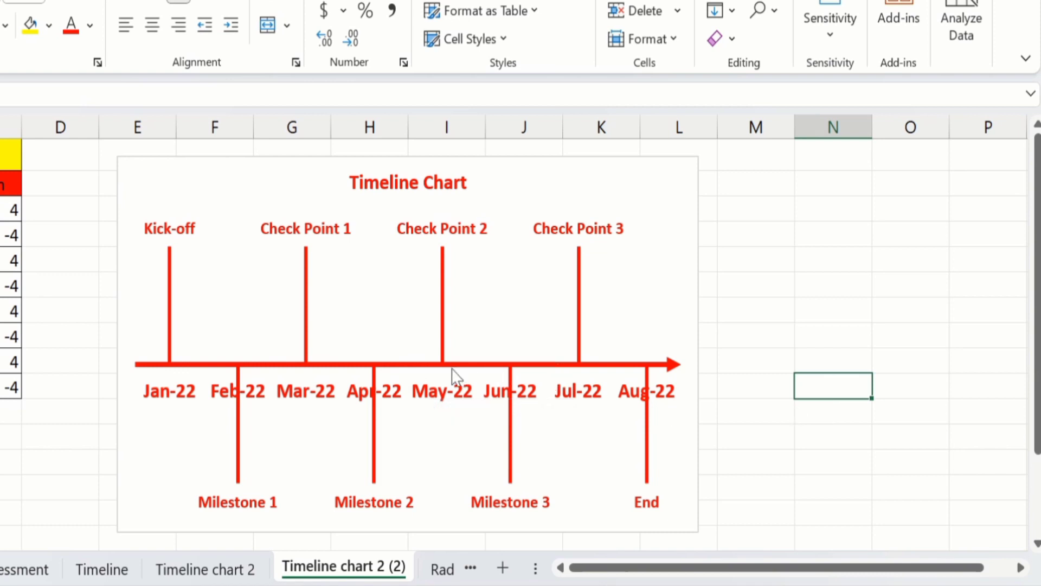
Step: Set the horizontal date axis's major unit to 2 months
left_click(425, 389)
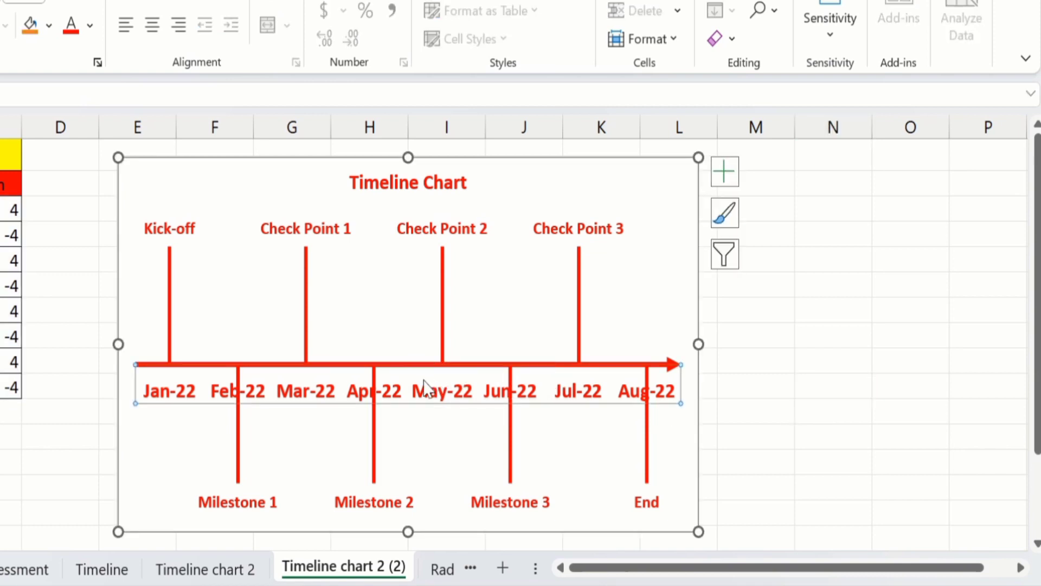
right_click(424, 388)
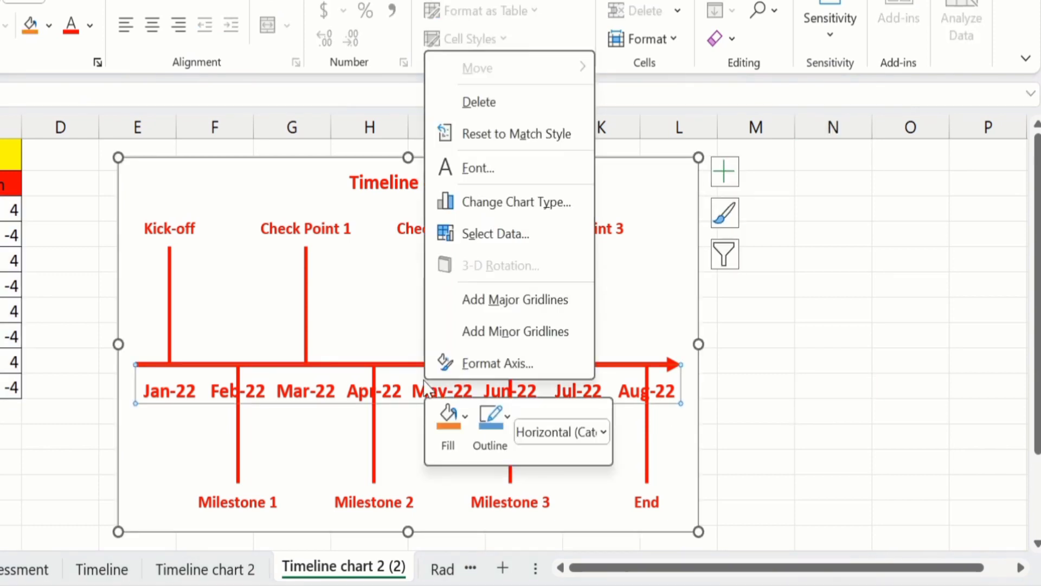
left_click(504, 364)
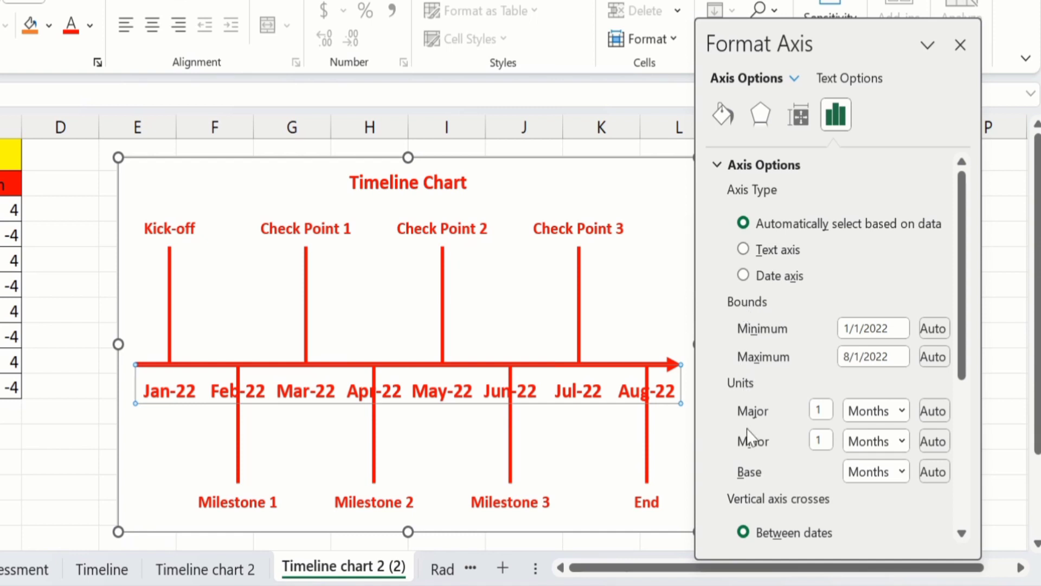
left_click(821, 408)
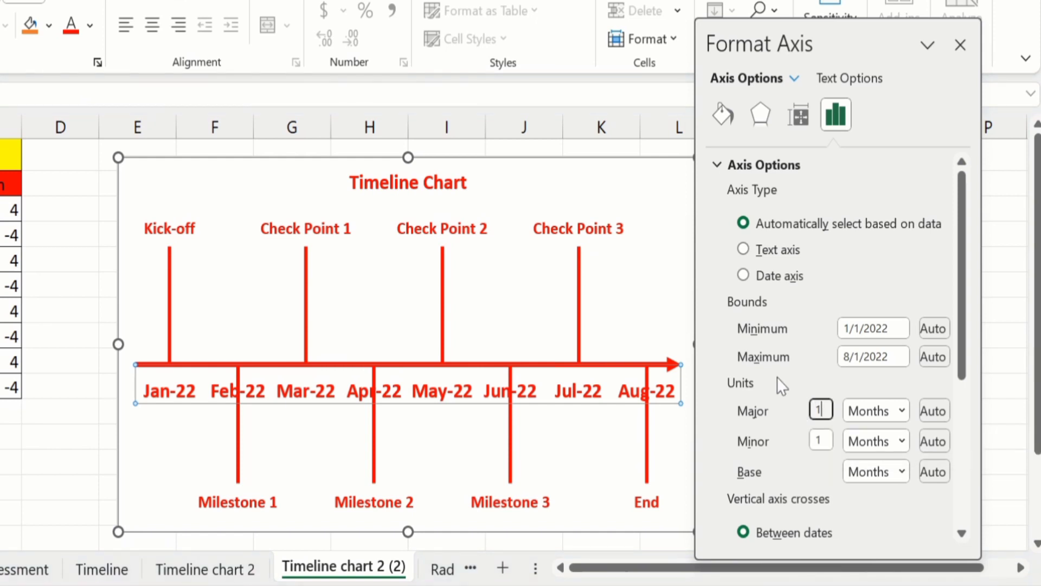
key("BackSpace")
type("2")
left_click(72, 390)
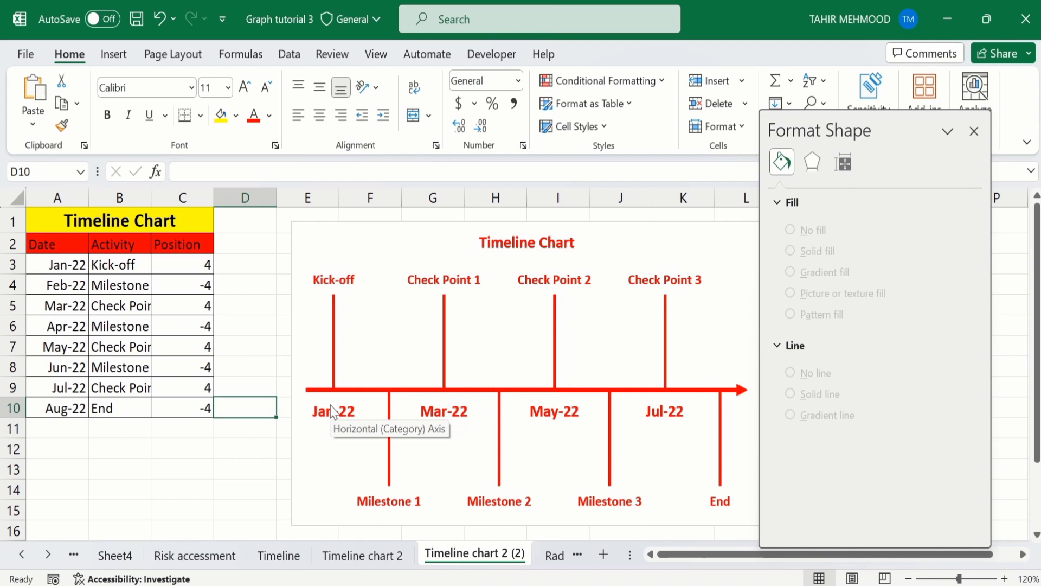
left_click(334, 412)
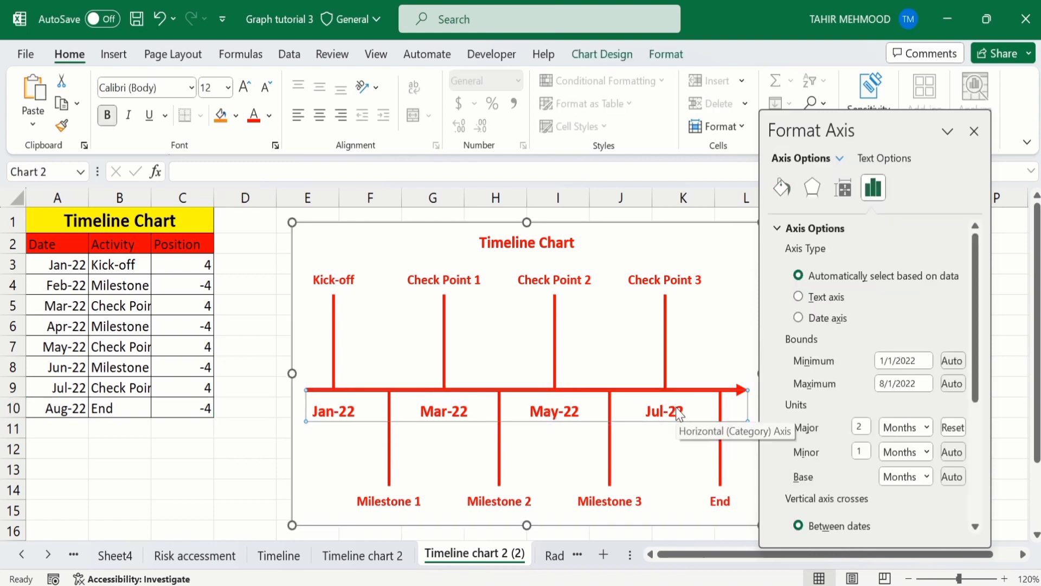